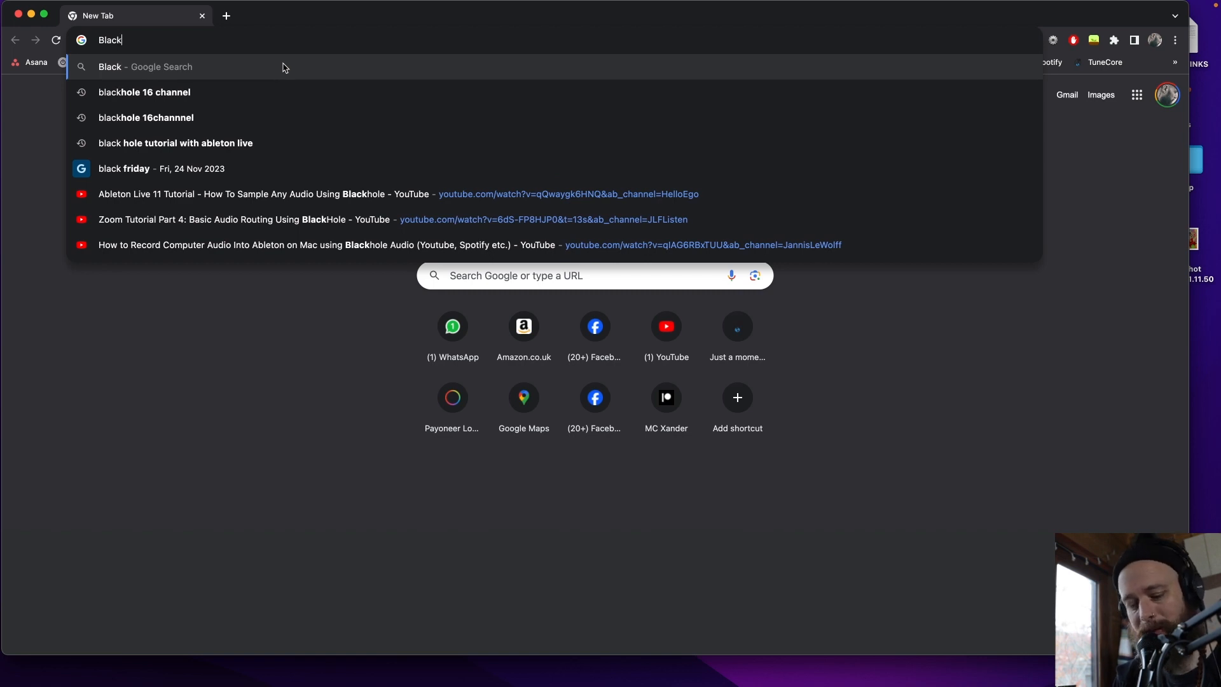
Search the web for "Blackhole" and open Existential Audio's BlackHole page.
text(hol)
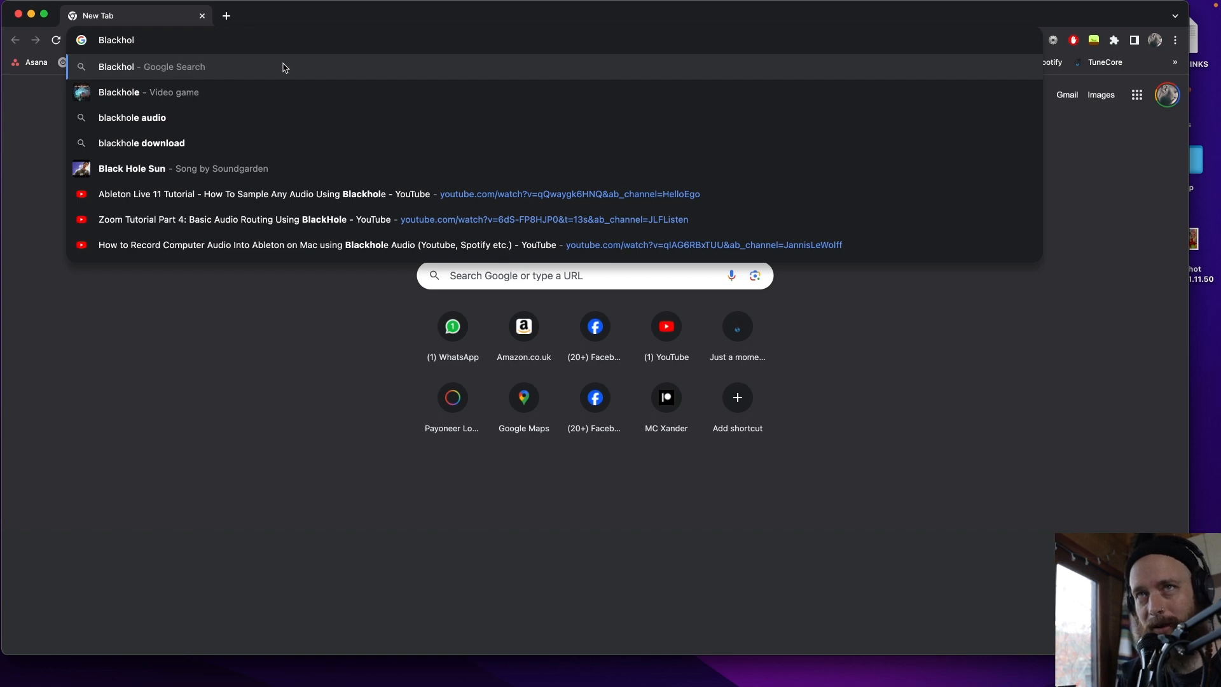
text(e)
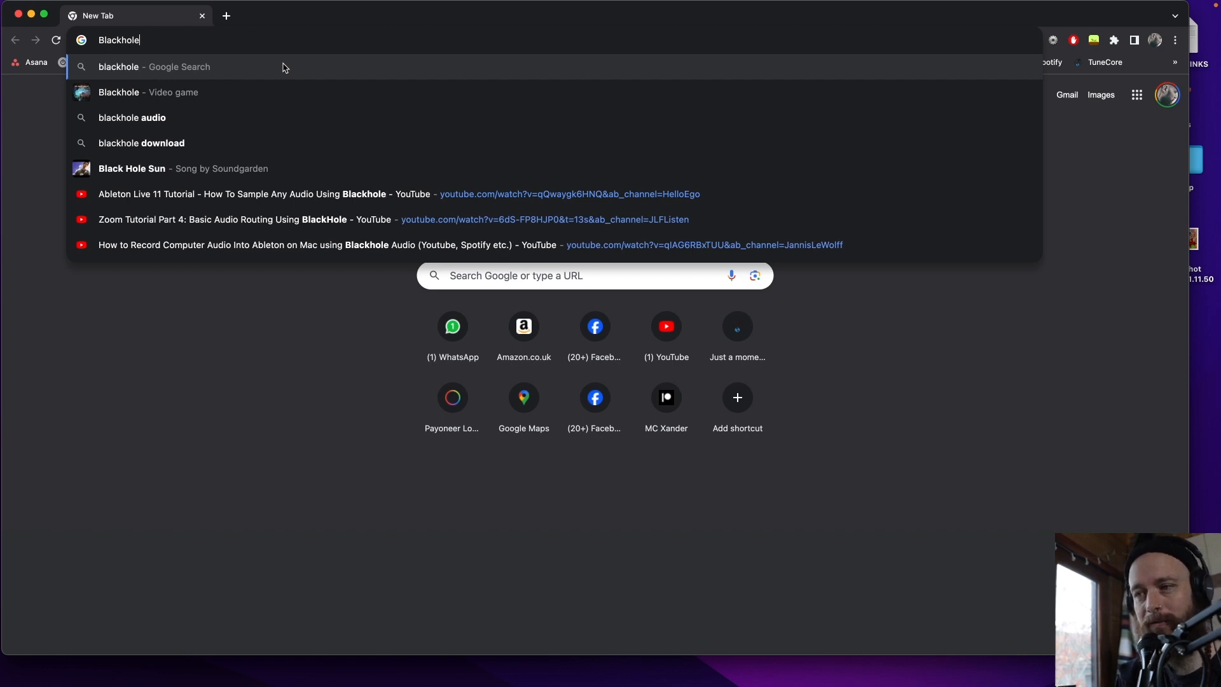
key(Return)
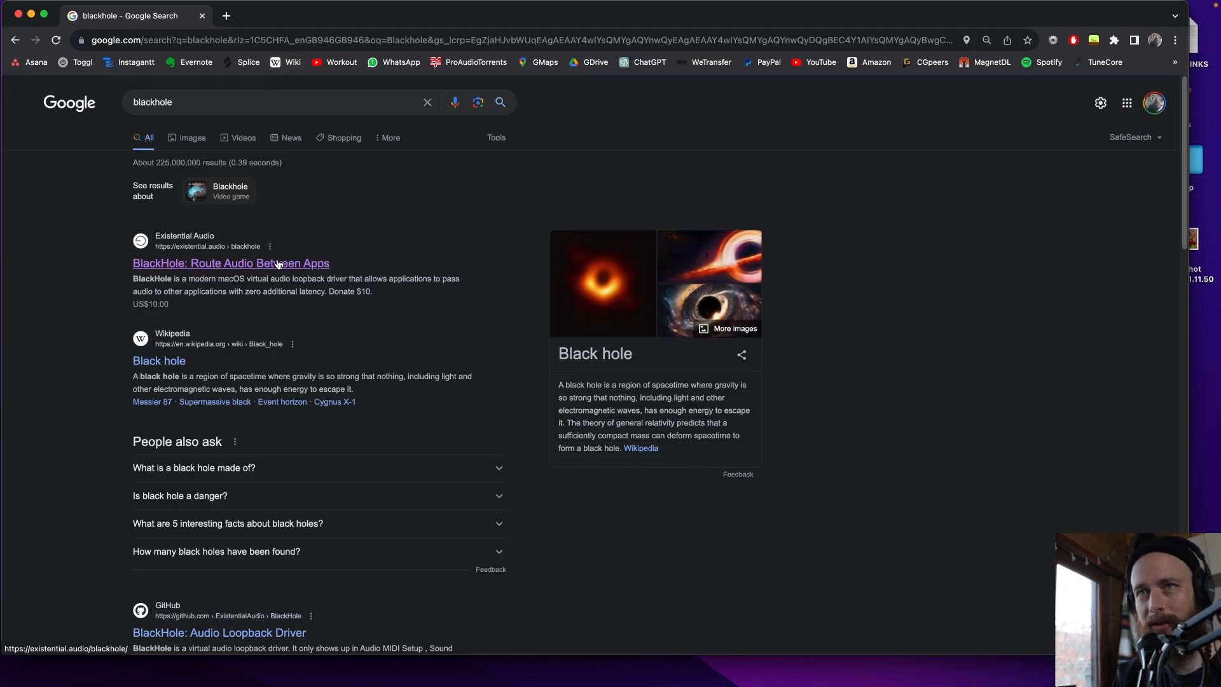
click(278, 264)
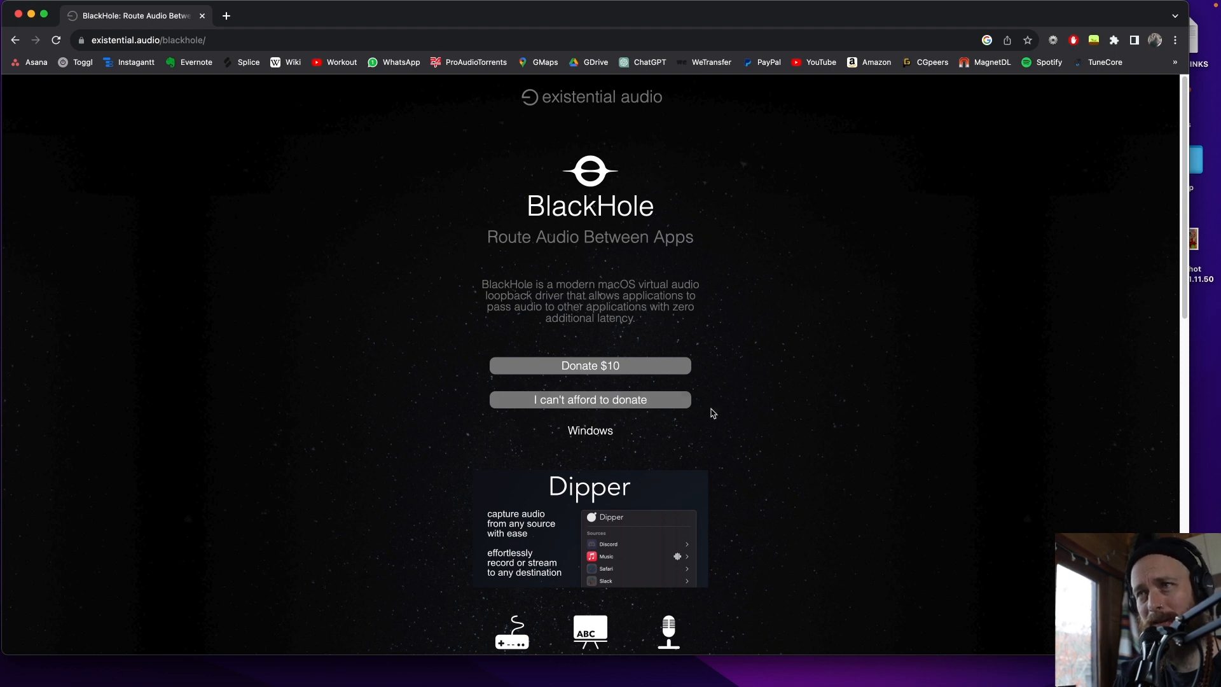
Find the download option on the BlackHole page and open the request form for getting it without donating.
scroll(655, 429, down, 2)
scroll(550, 362, down, 7)
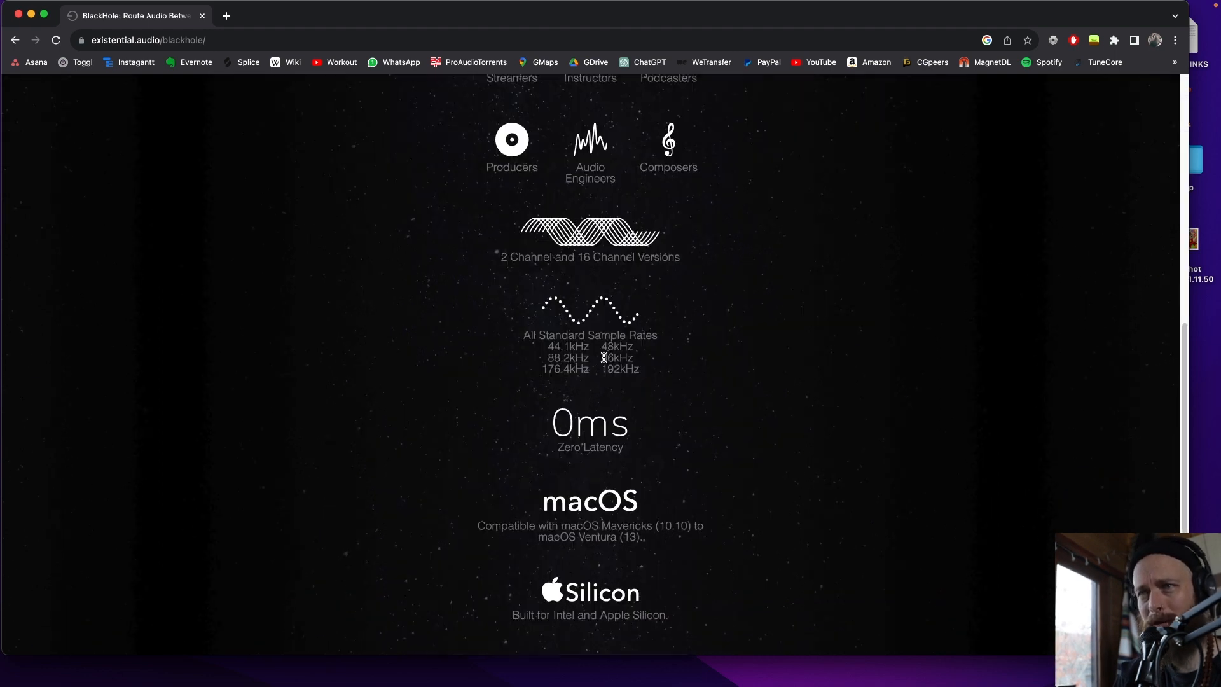
scroll(605, 476, up, 8)
scroll(700, 210, down, 10)
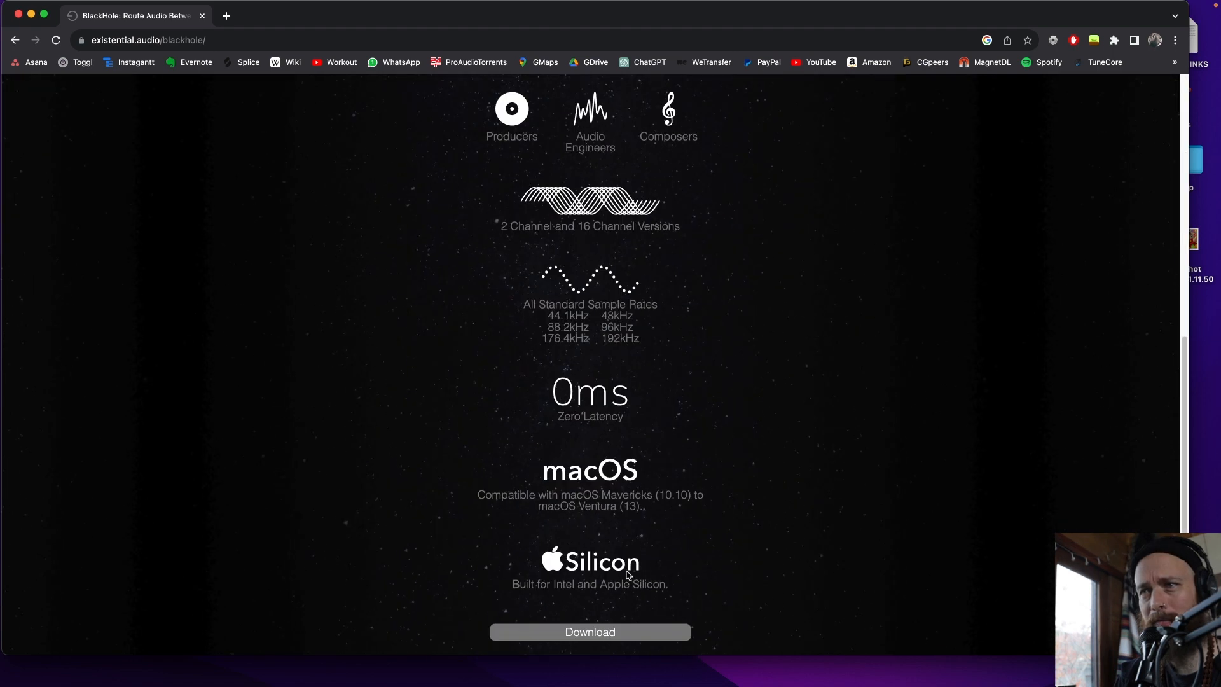
scroll(628, 572, down, 2)
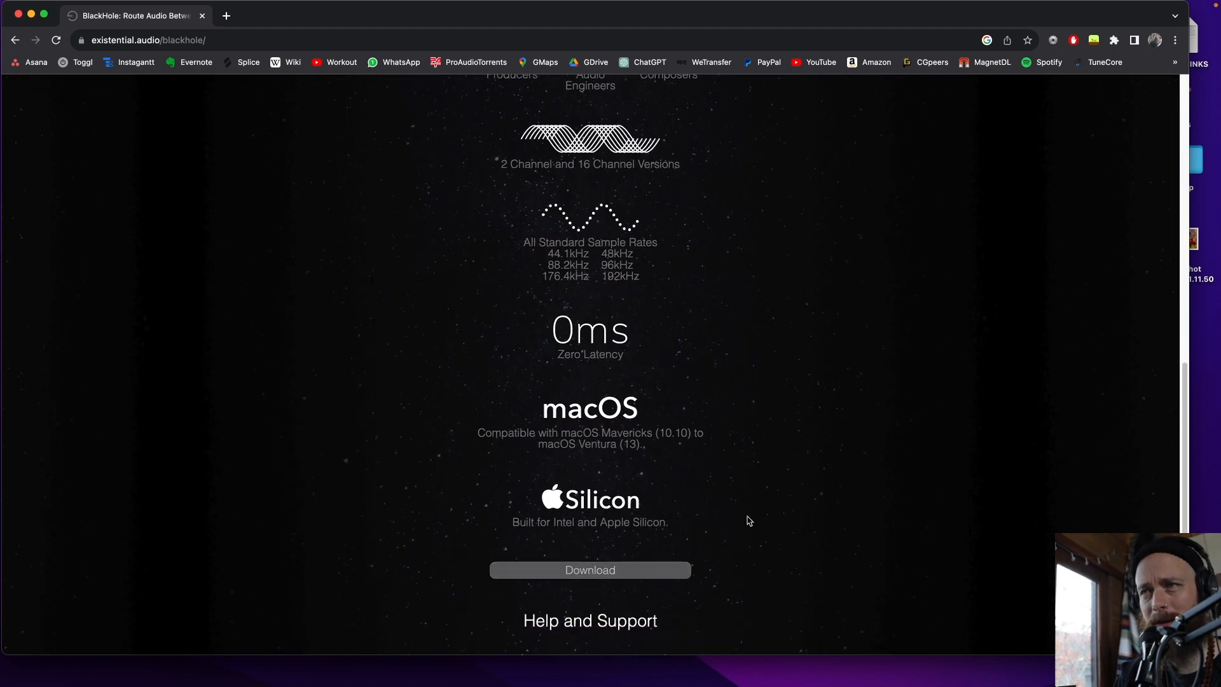
click(640, 569)
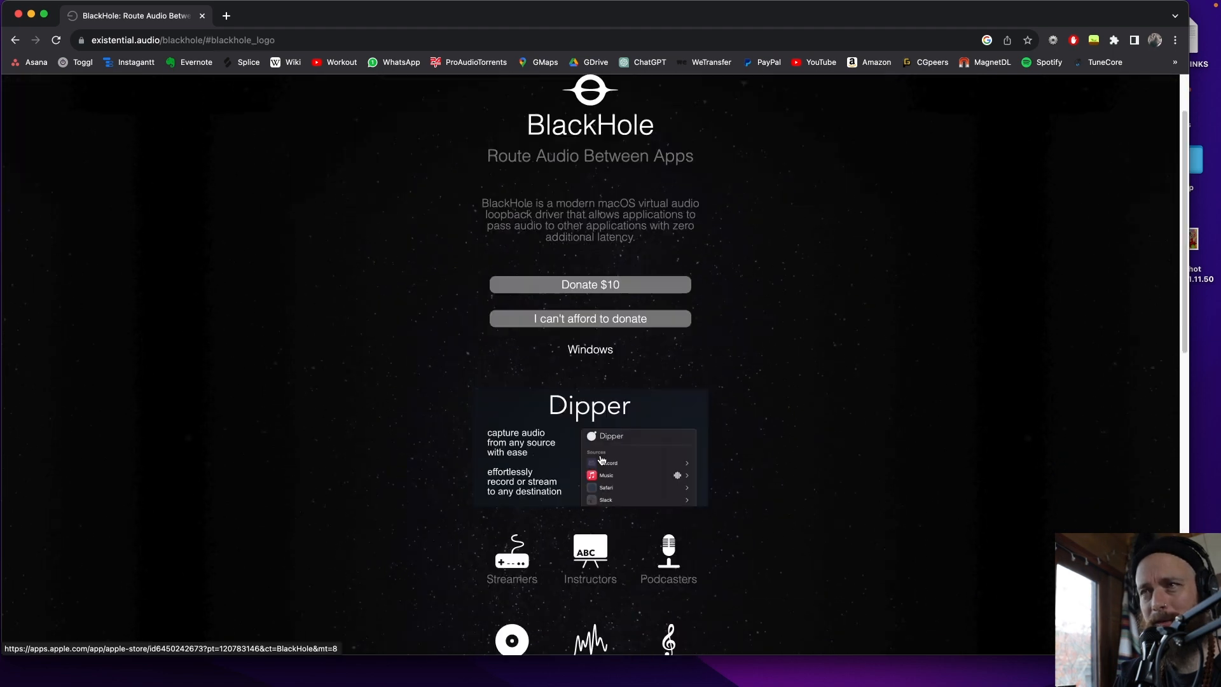
click(594, 324)
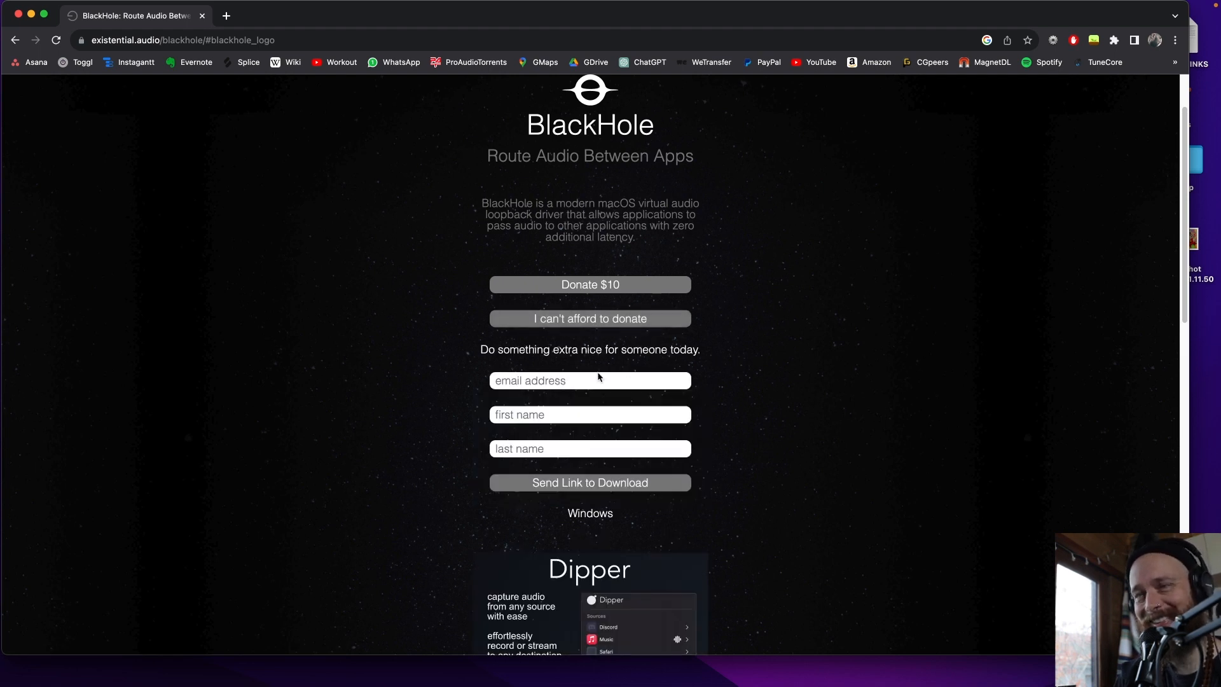
click(562, 381)
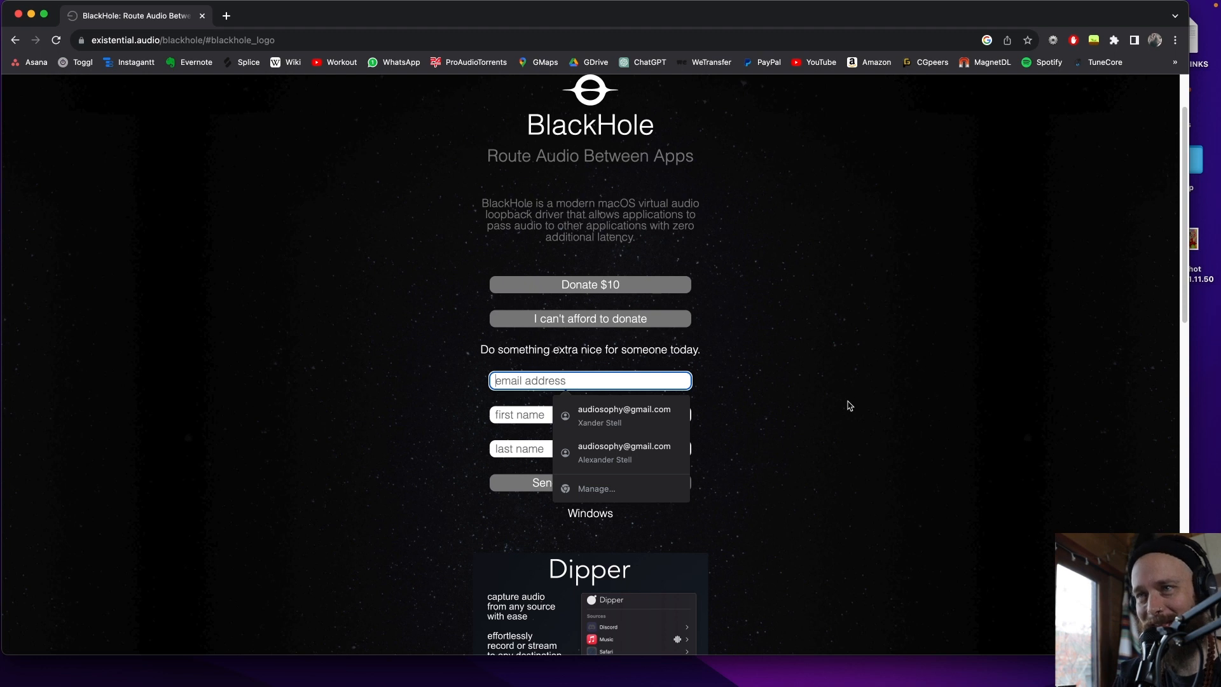
click(533, 368)
click(534, 384)
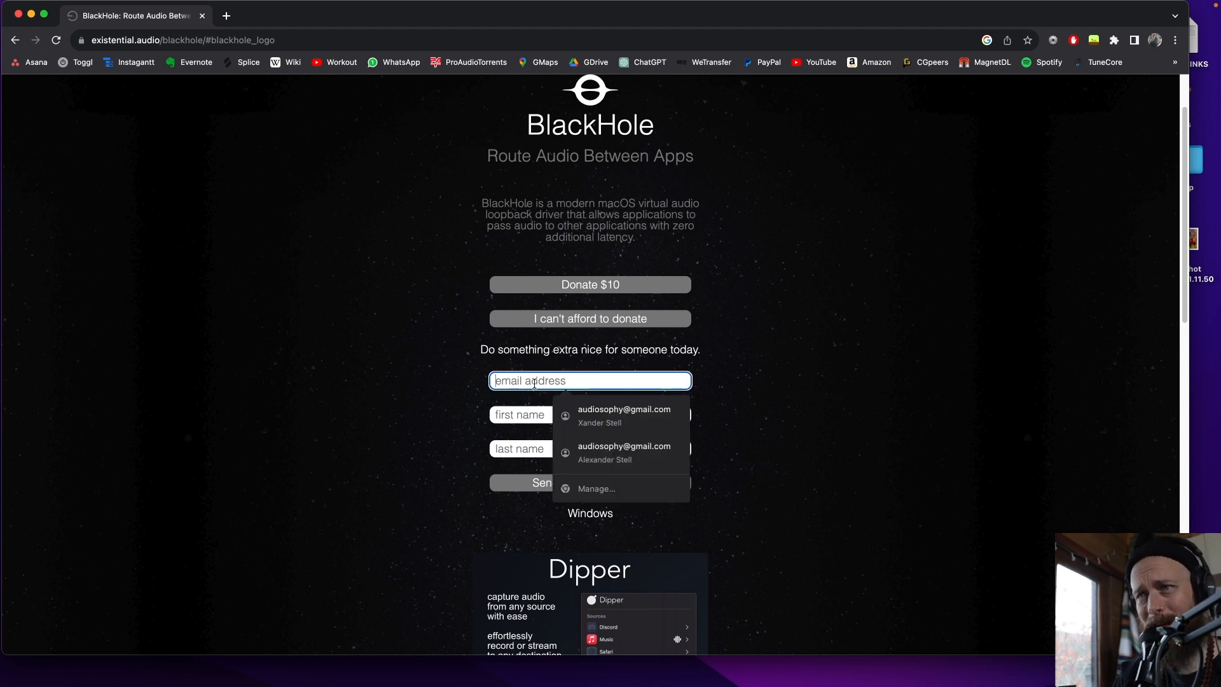
click(441, 403)
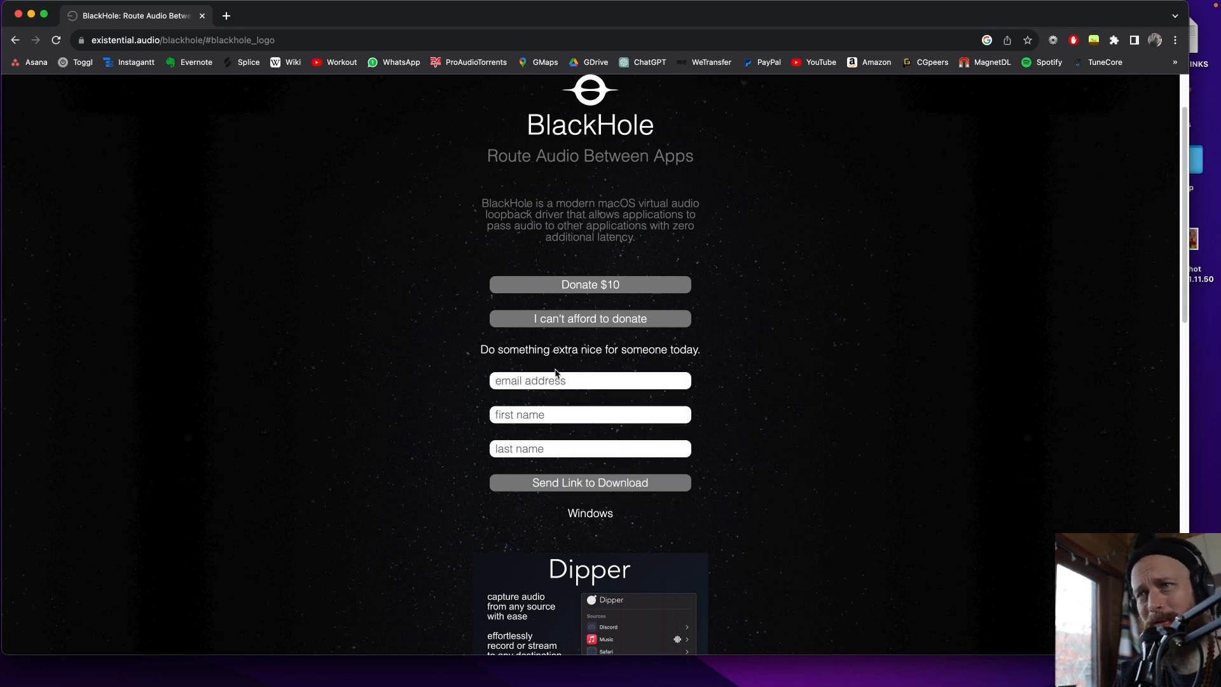
click(605, 410)
click(706, 431)
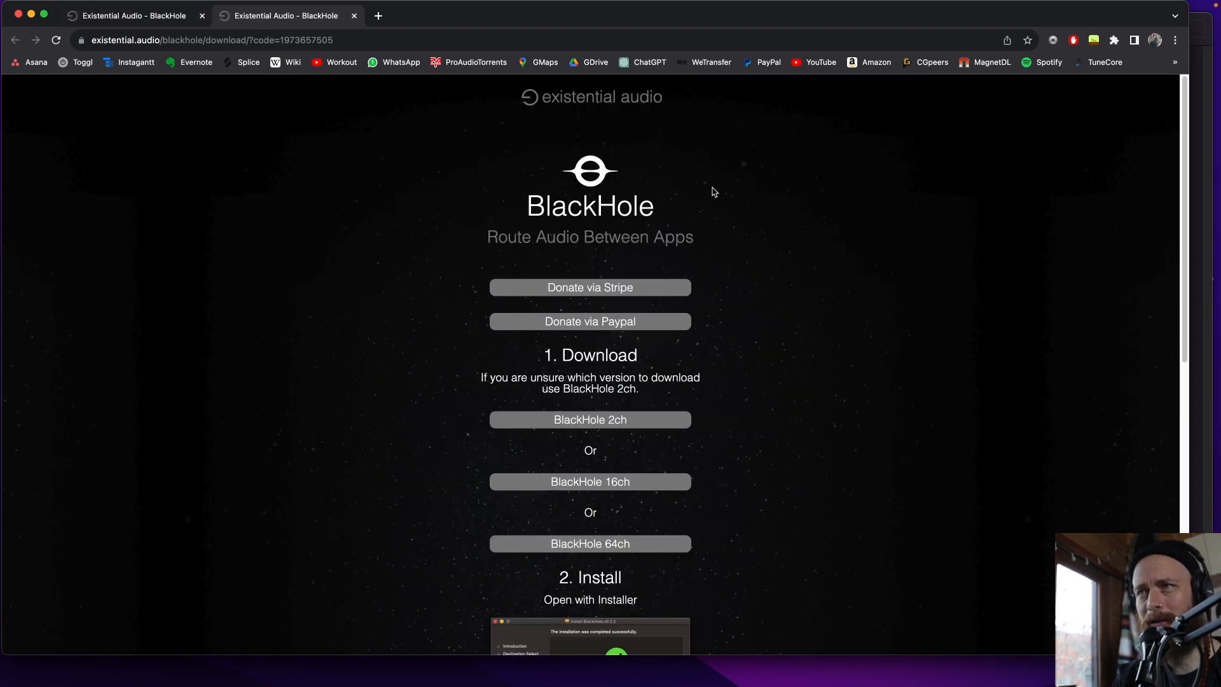
Download the BlackHole 16ch version from the BlackHole download page.
scroll(720, 216, down, 2)
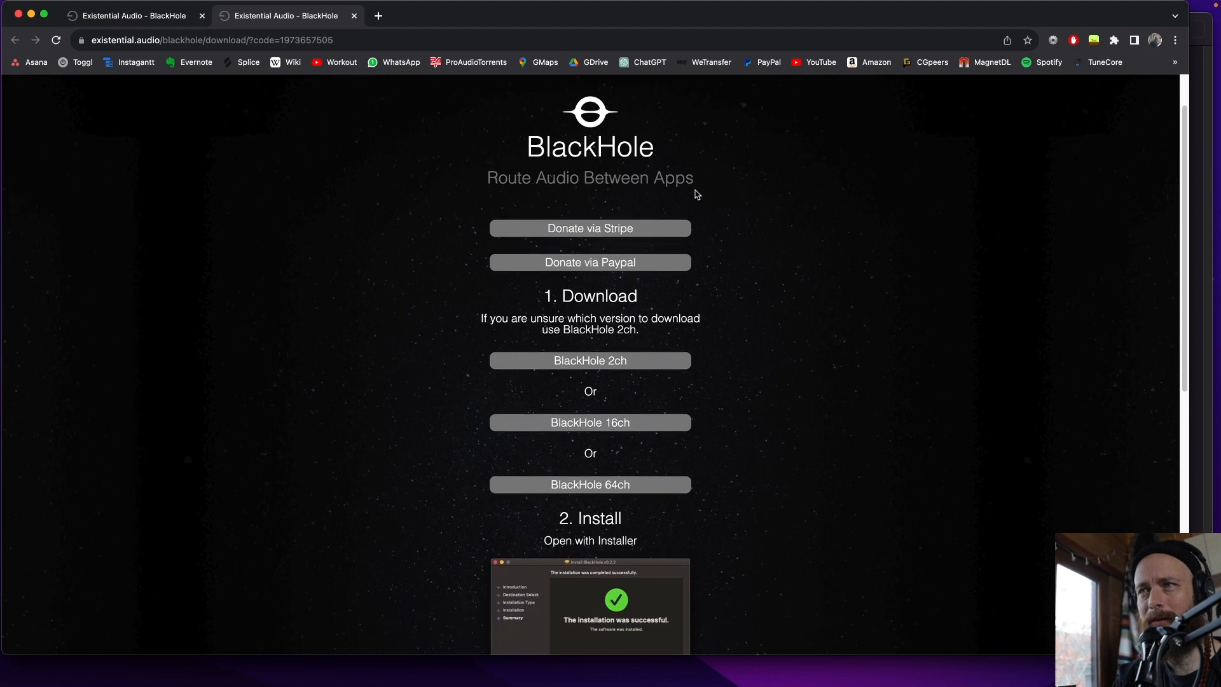
scroll(744, 280, down, 4)
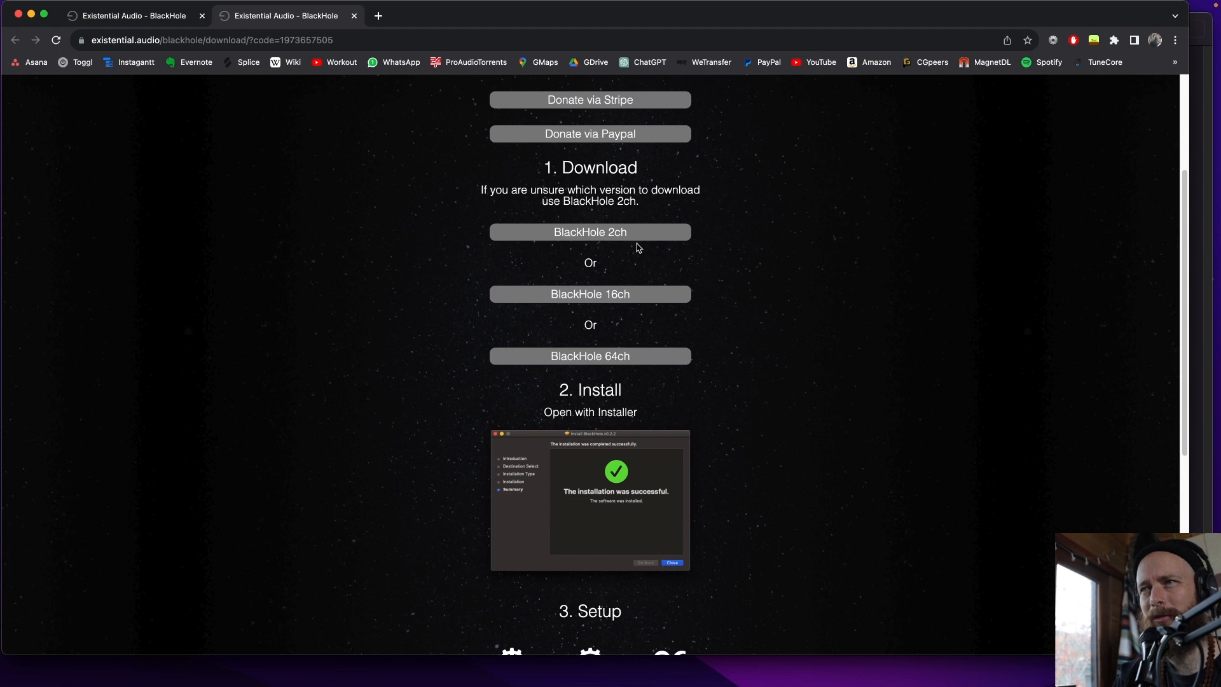
click(611, 301)
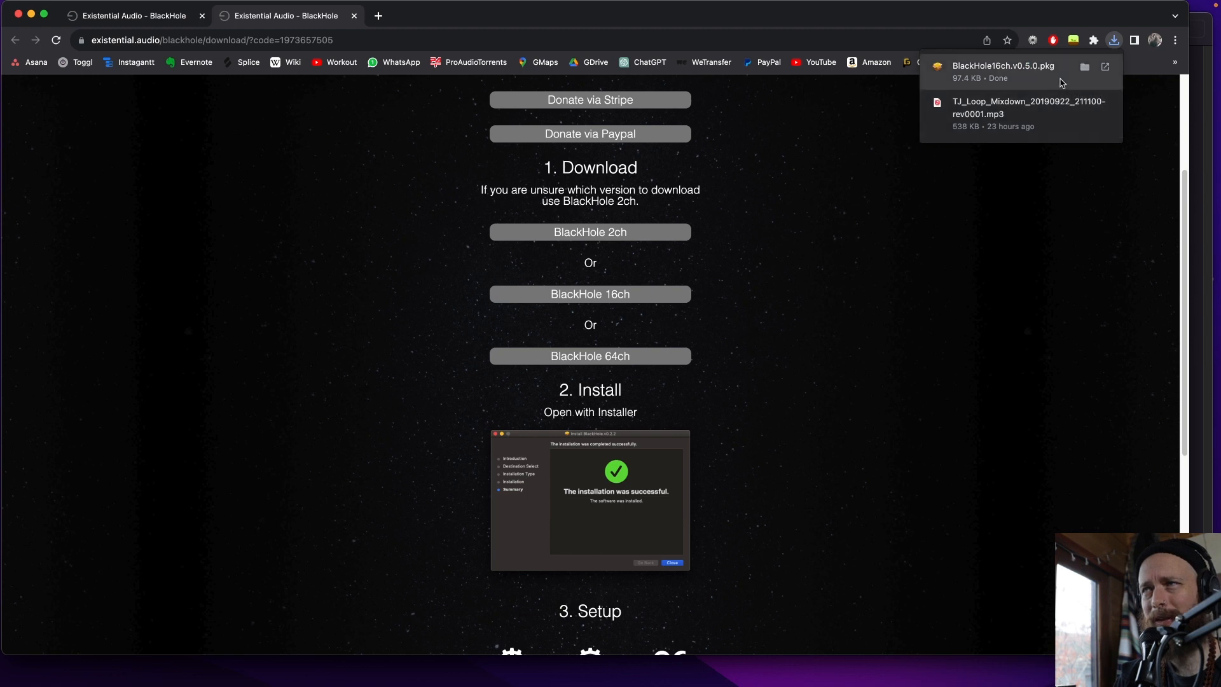
Open the downloaded BlackHole16ch.v0.5.0.pkg and proceed through the installer's introduction and licence agreement.
click(1031, 73)
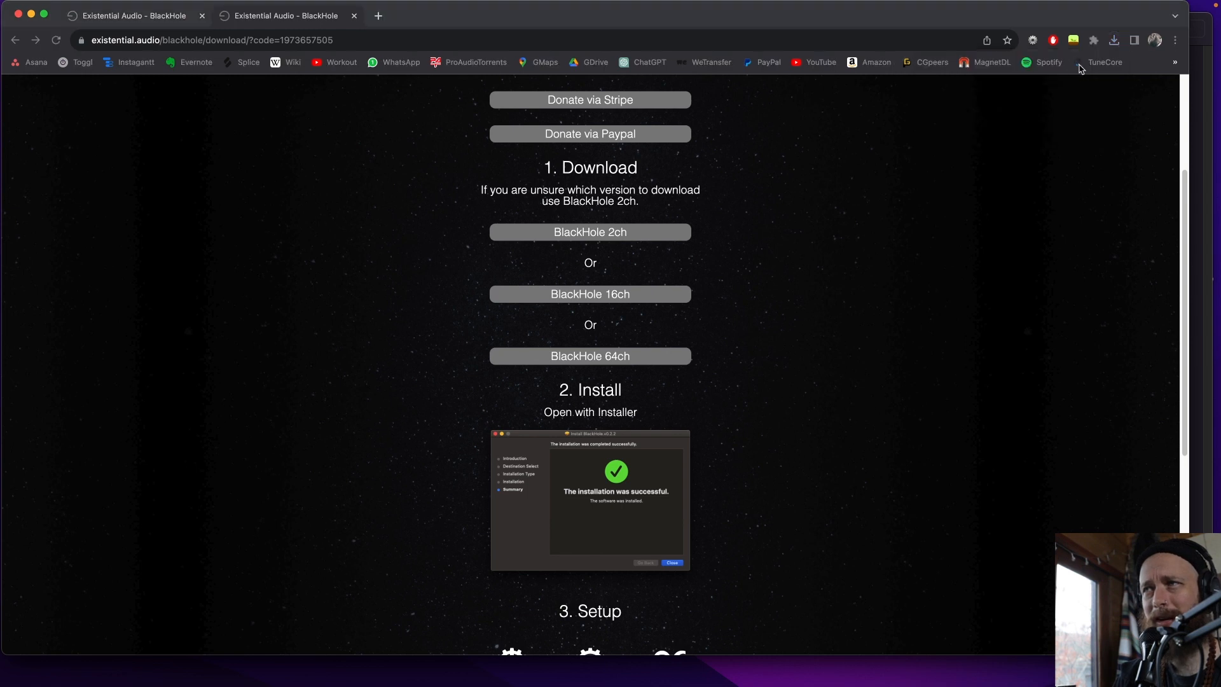
drag(708, 168, 644, 169)
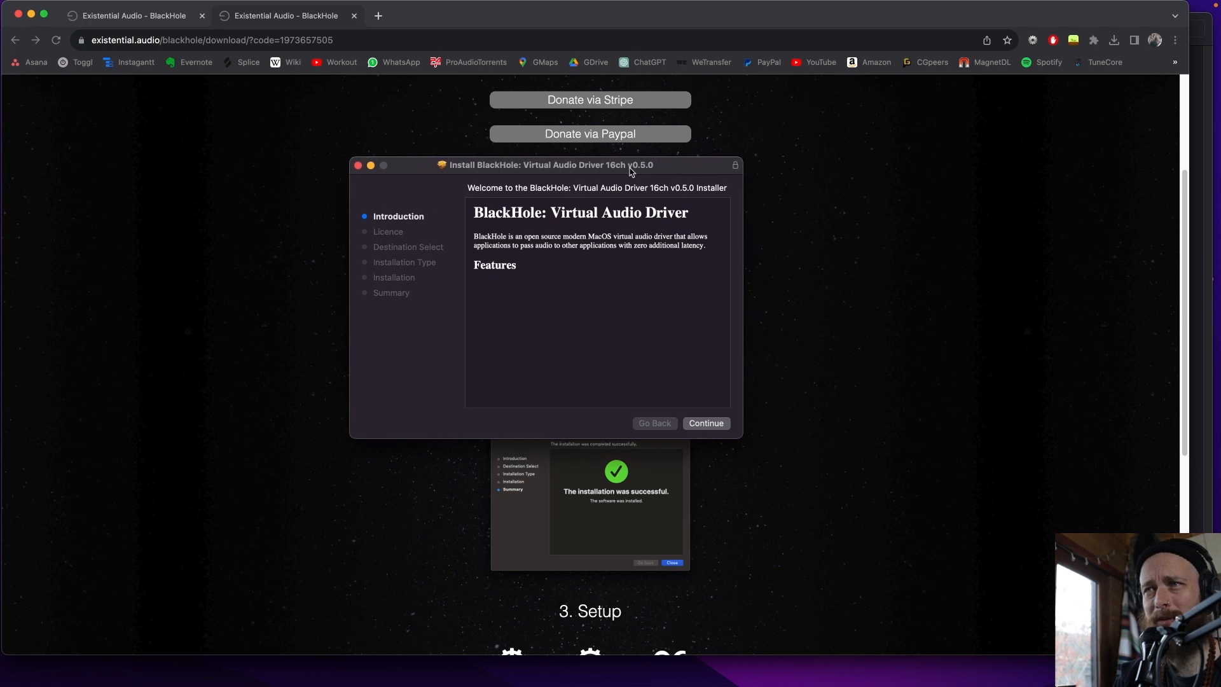
click(720, 424)
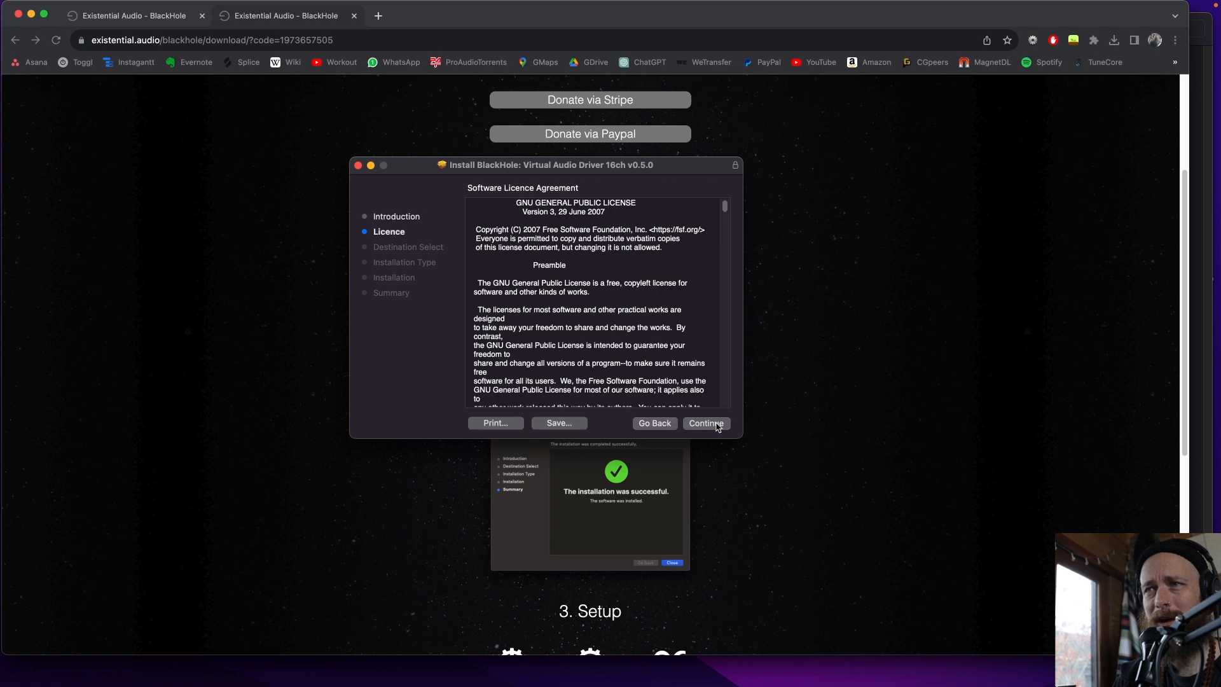
click(717, 425)
click(776, 288)
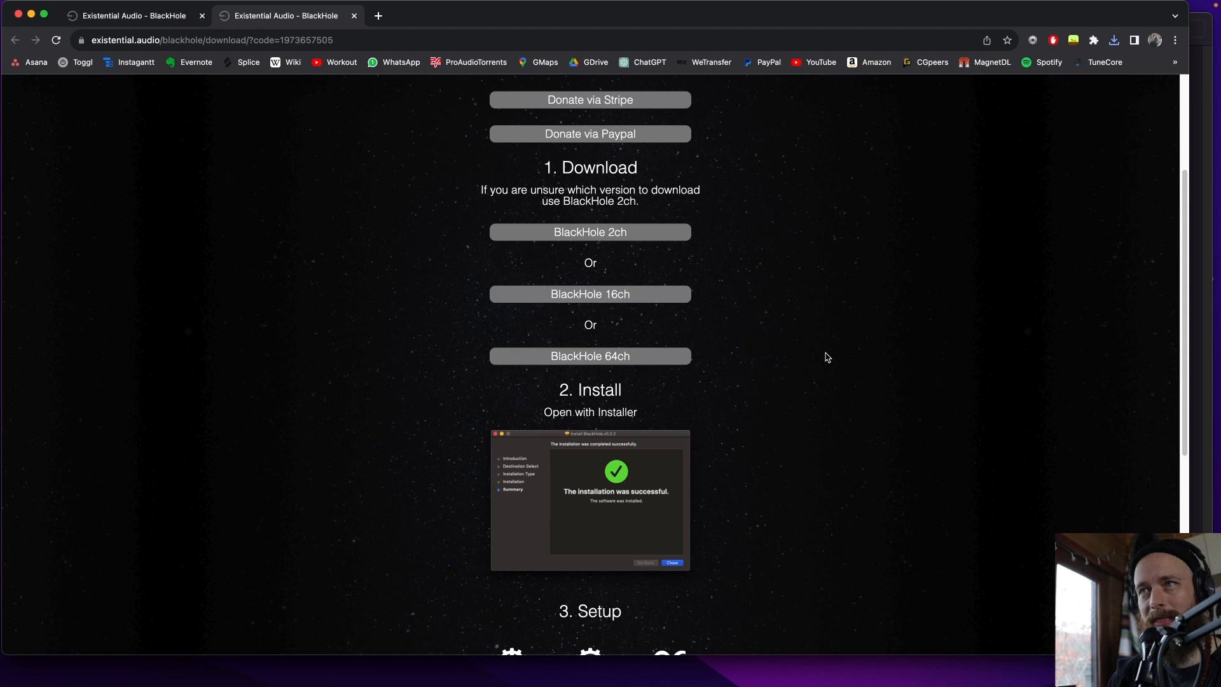
Switch to Audio MIDI Setup and enlarge the Audio Devices window.
key(super+Tab)
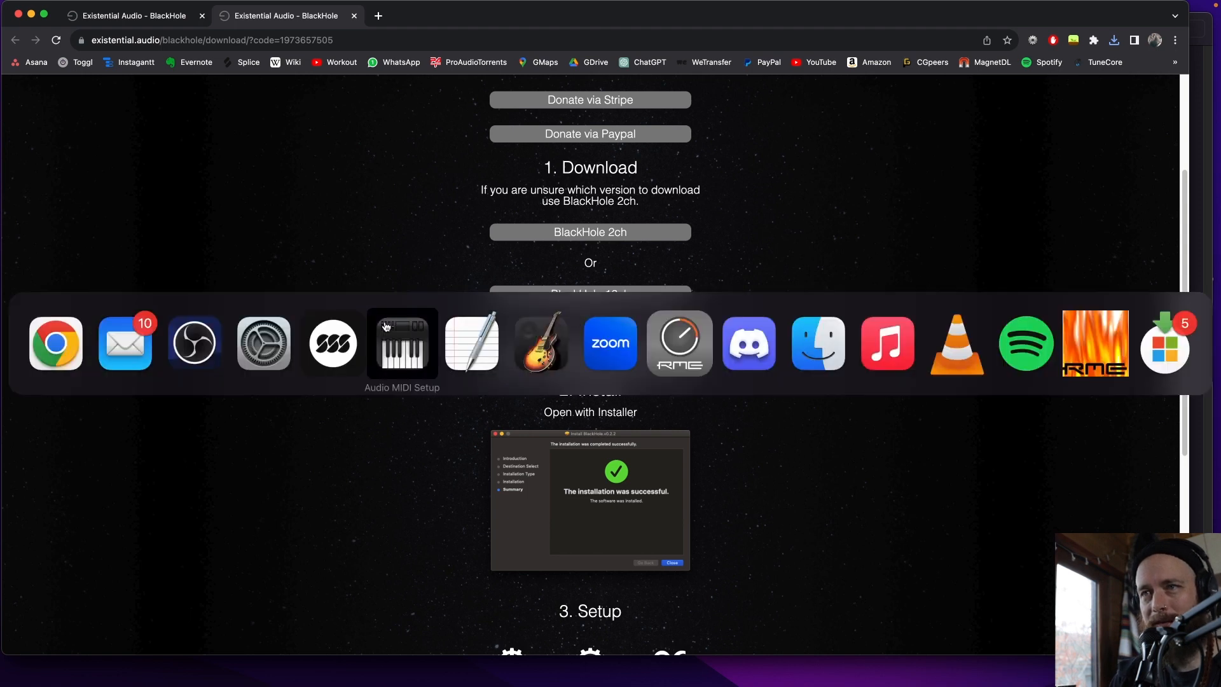
click(401, 351)
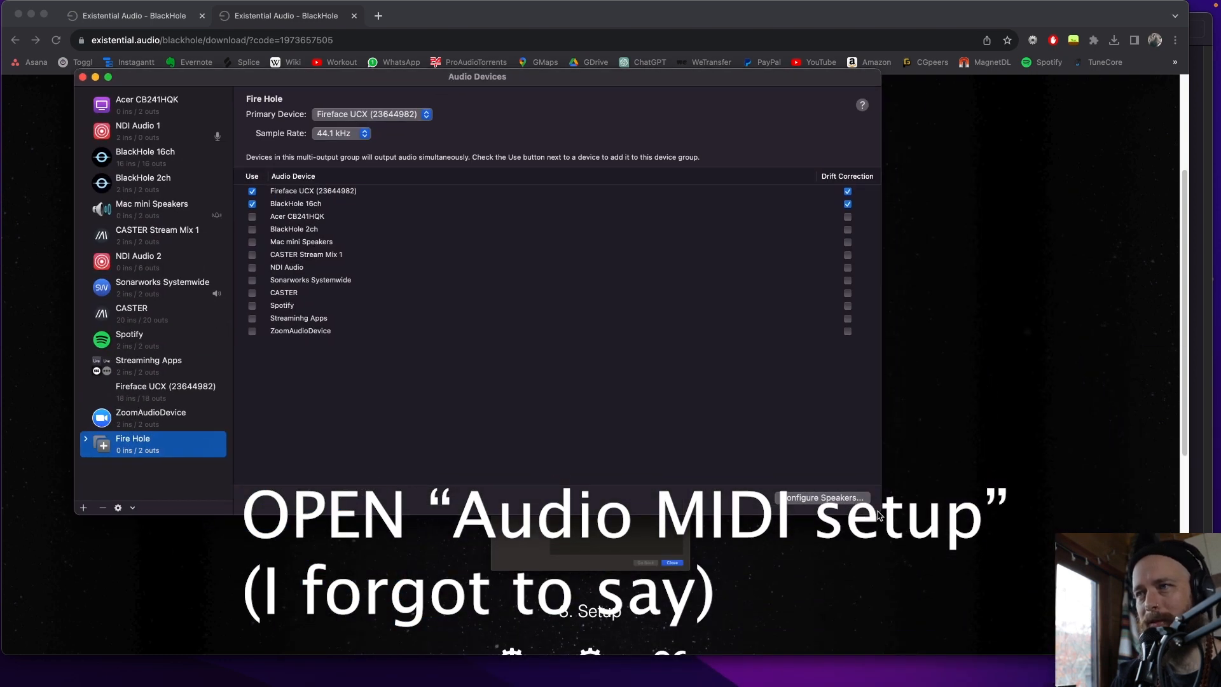
drag(879, 515, 1094, 631)
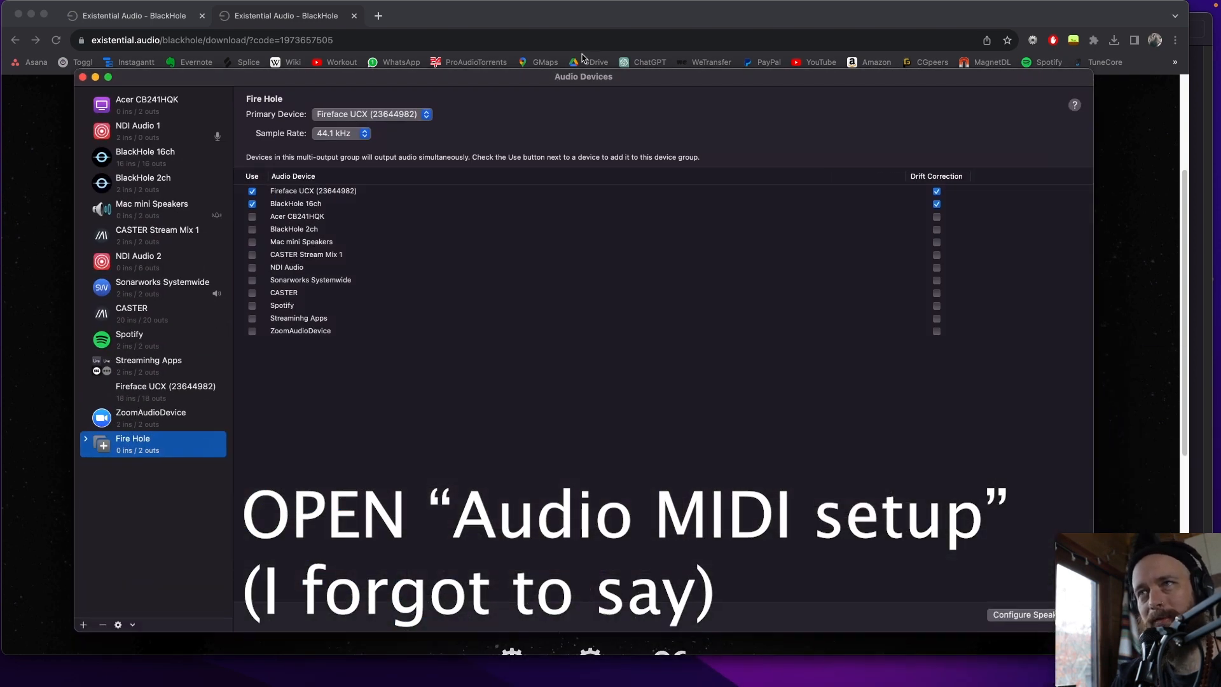
drag(562, 81, 558, 84)
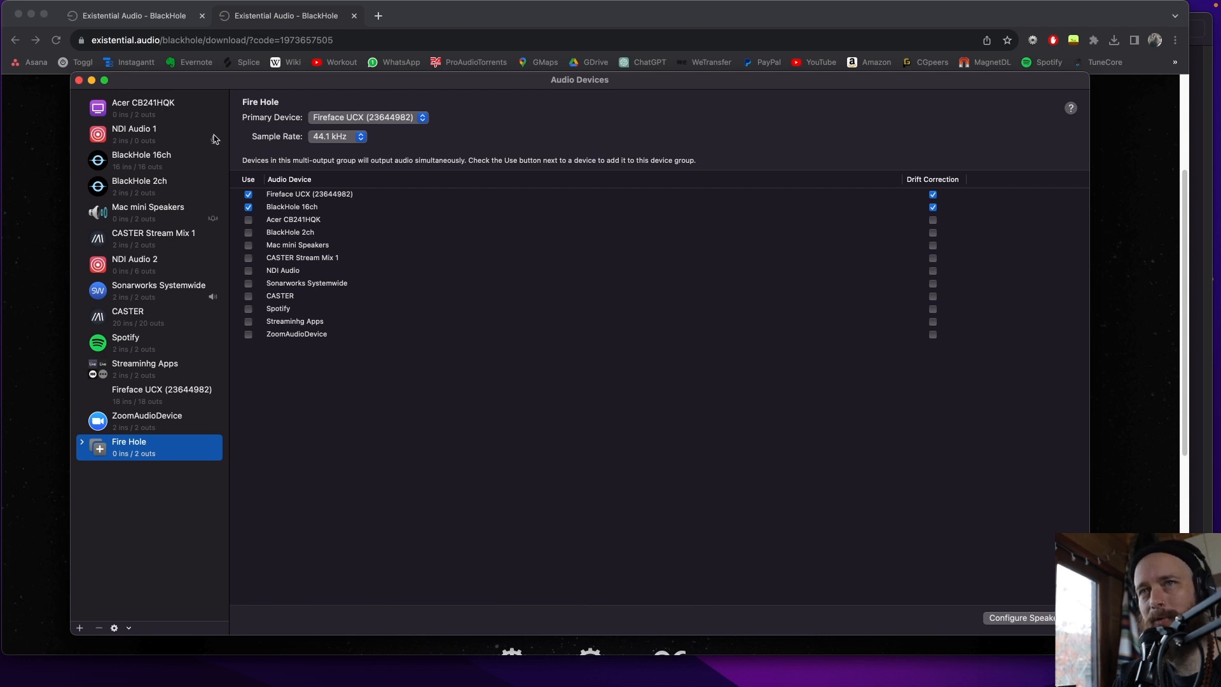
Review the output settings of the Fireface UCX, Spotify and BlackHole 16ch audio devices.
click(154, 397)
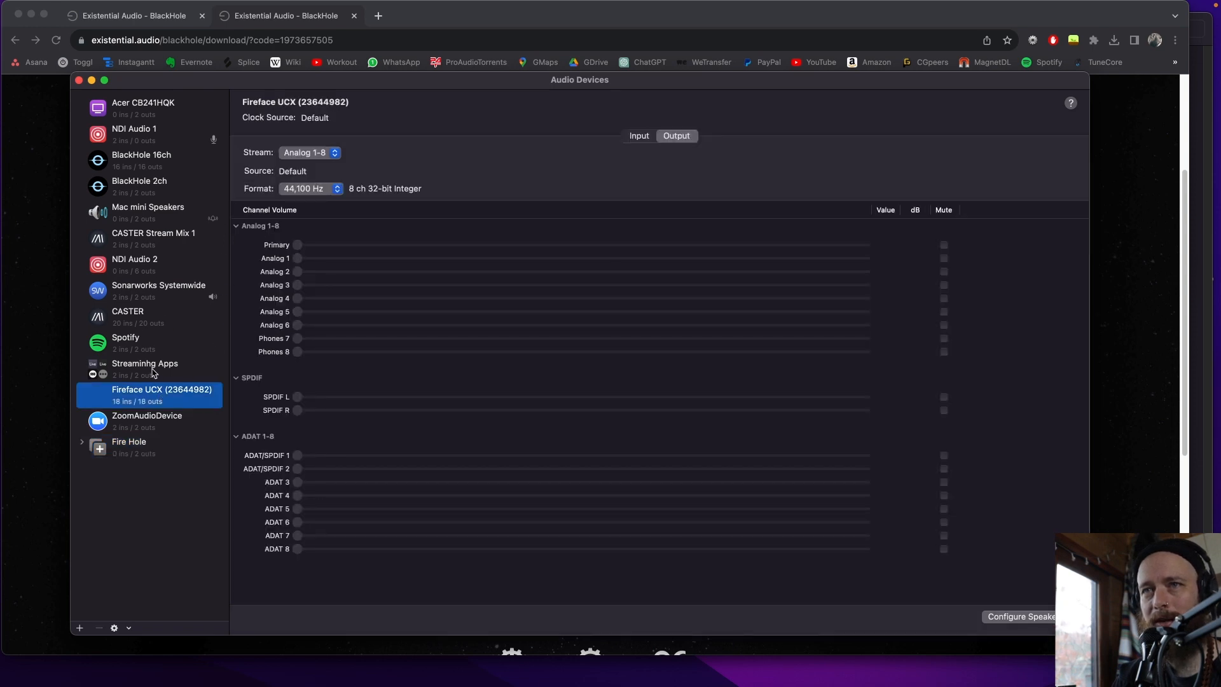
click(143, 347)
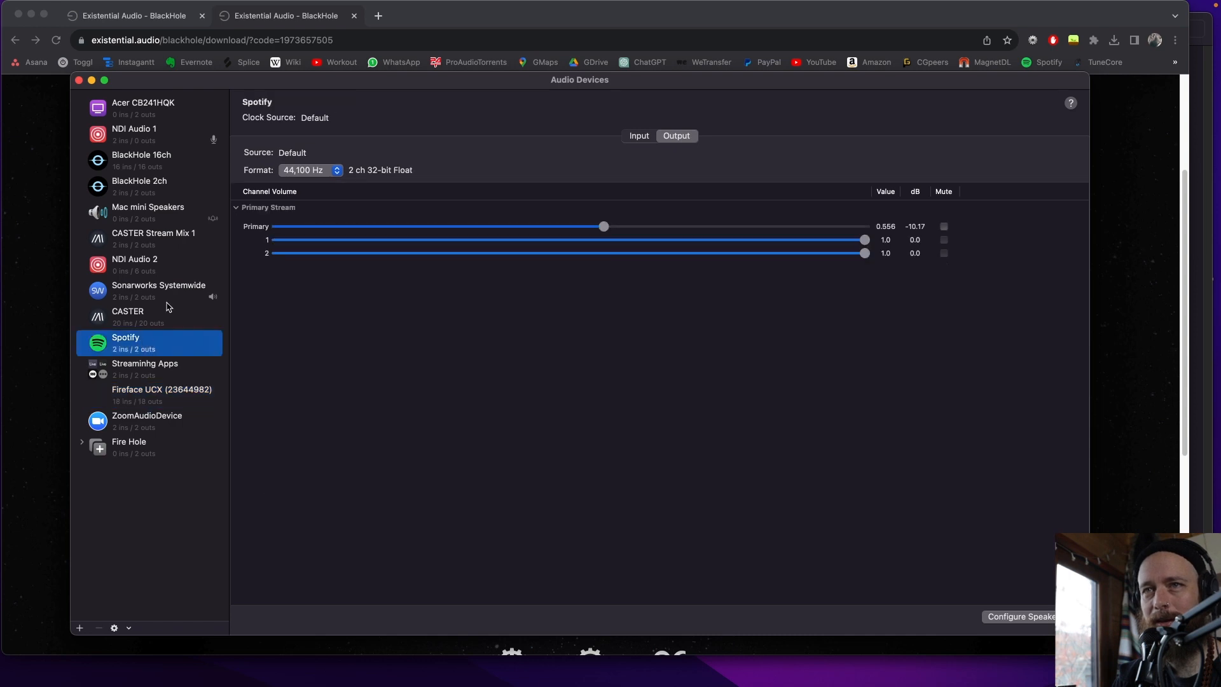
click(167, 166)
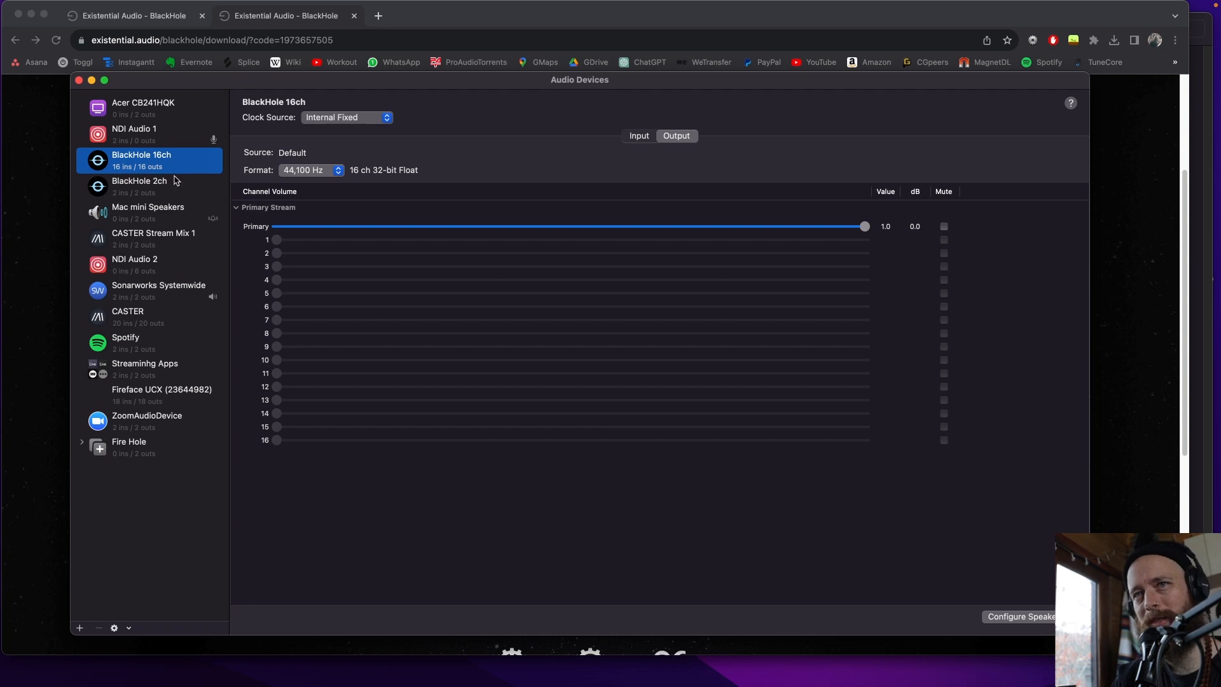
drag(250, 83, 252, 83)
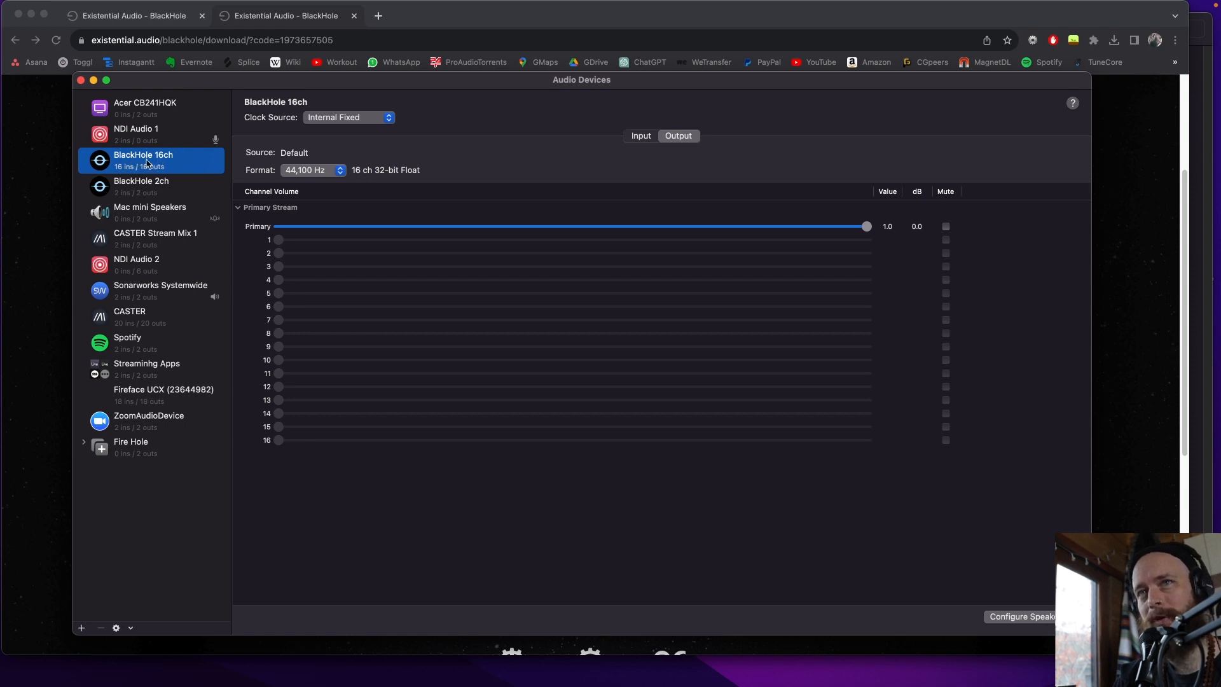
Create a multi-output device combining BlackHole 16ch with the Fireface UCX, without calibration, and toggle drift correction for BlackHole 16ch.
click(83, 628)
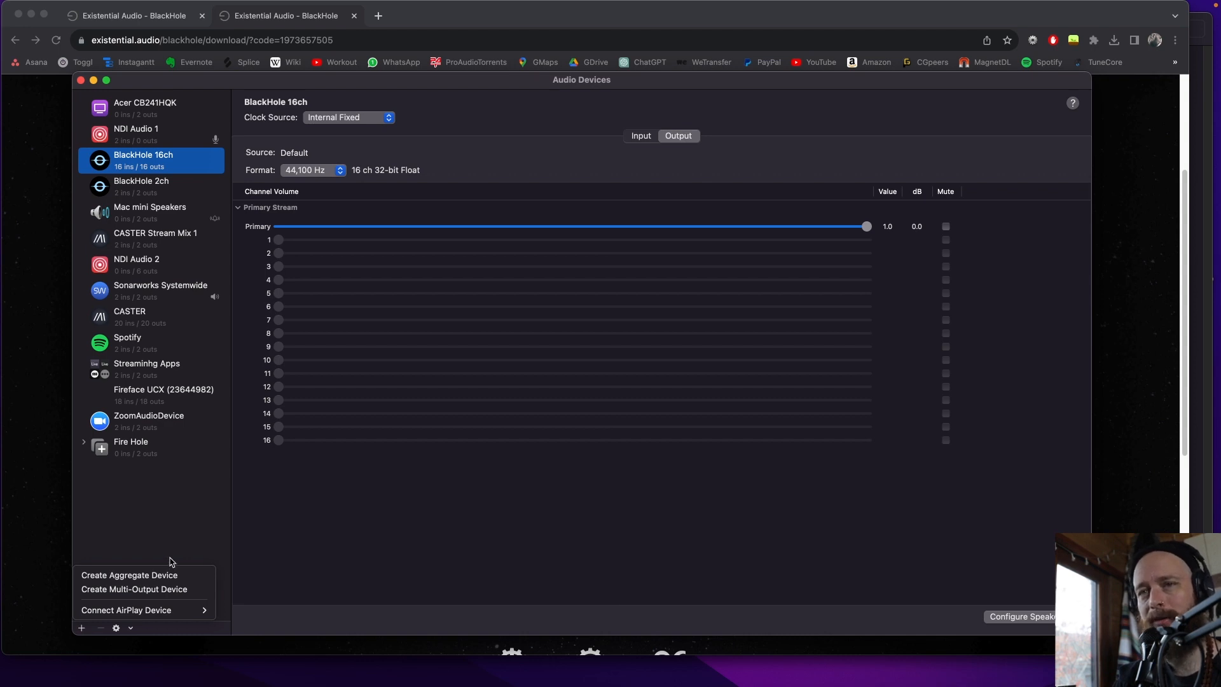
click(147, 589)
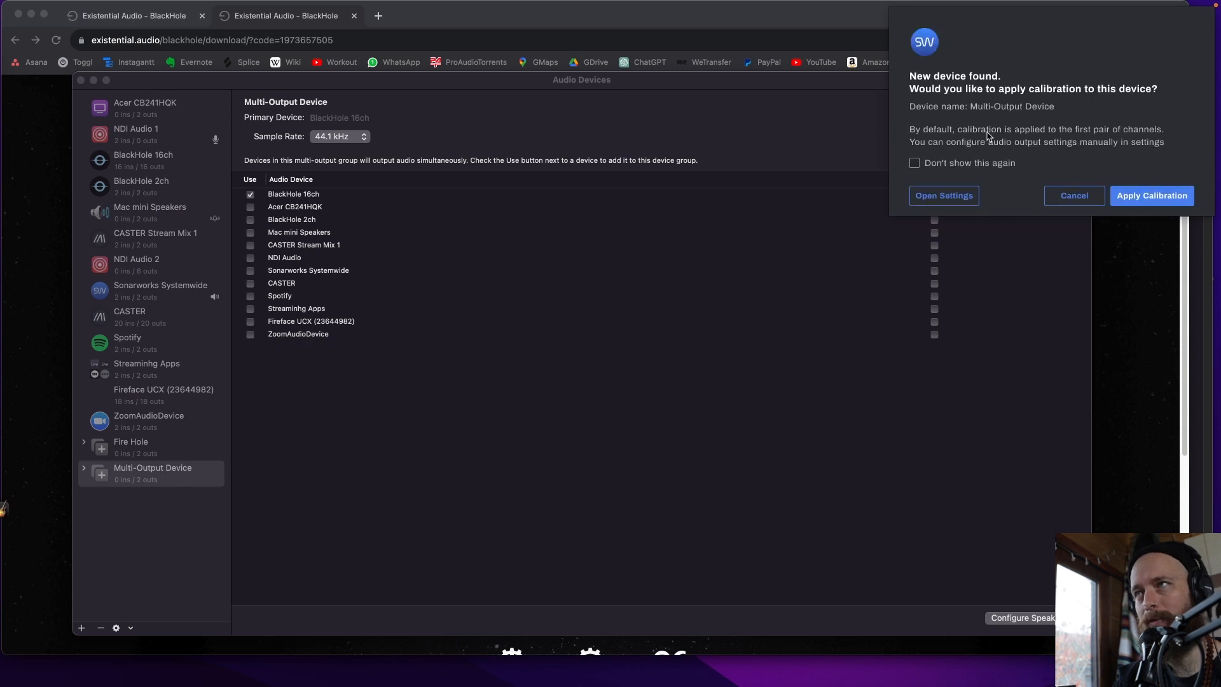
click(1074, 196)
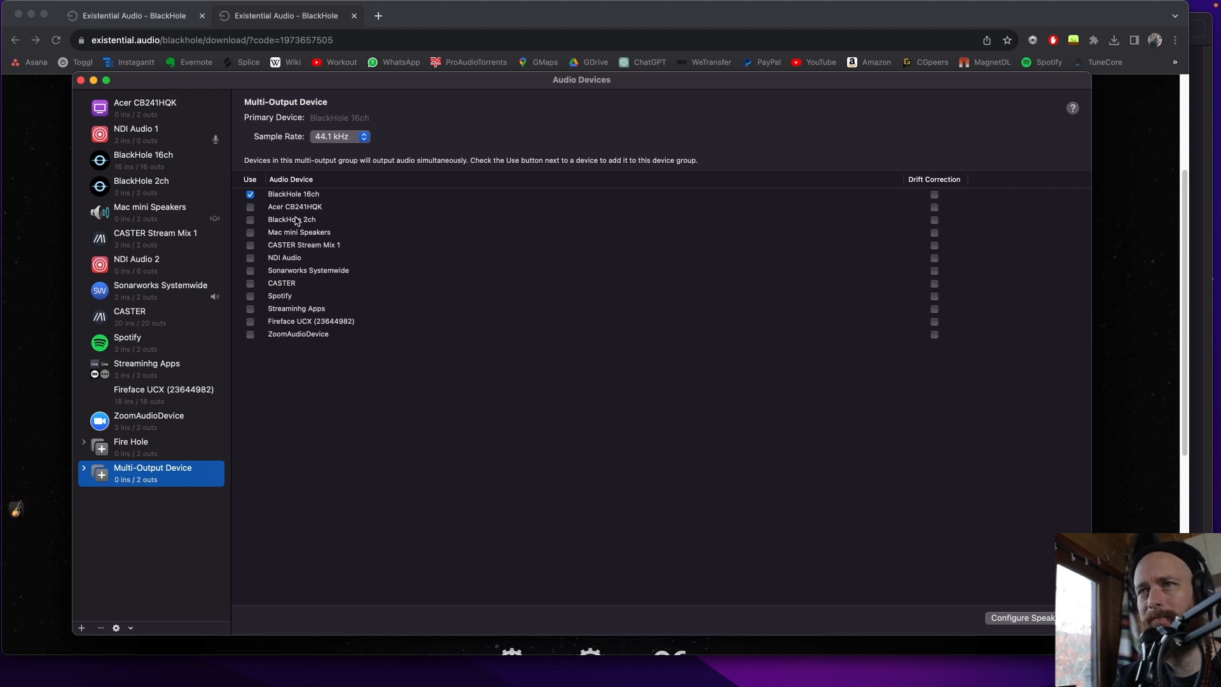
click(250, 322)
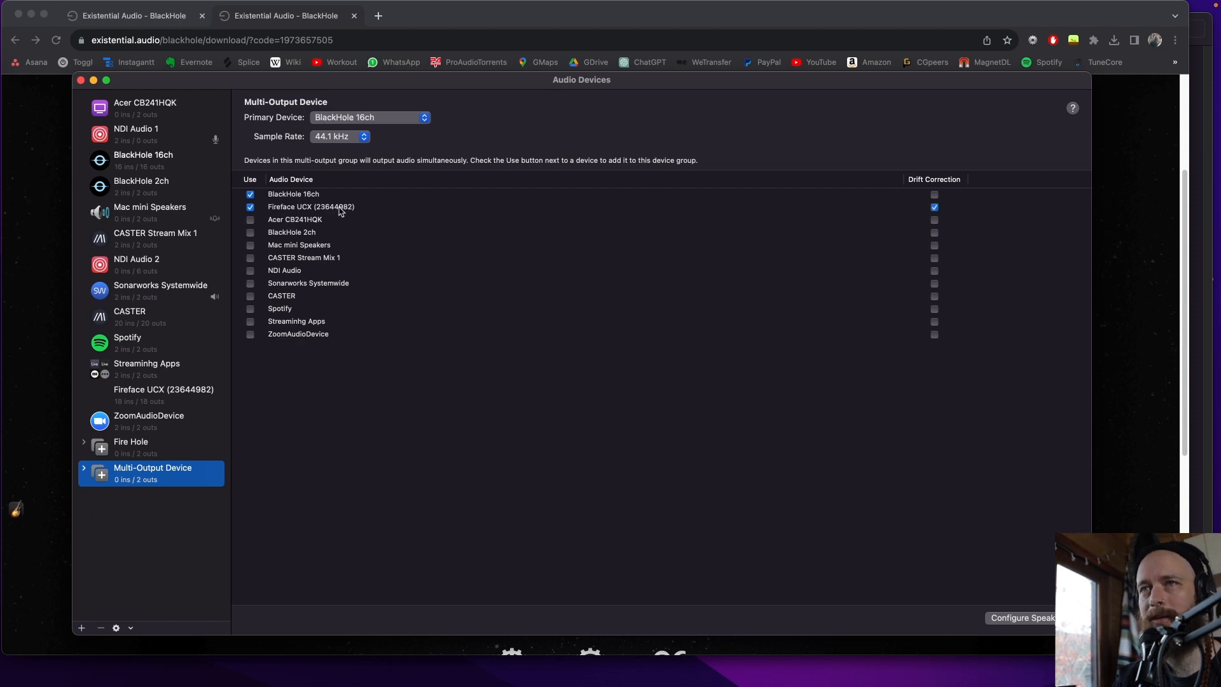
click(935, 195)
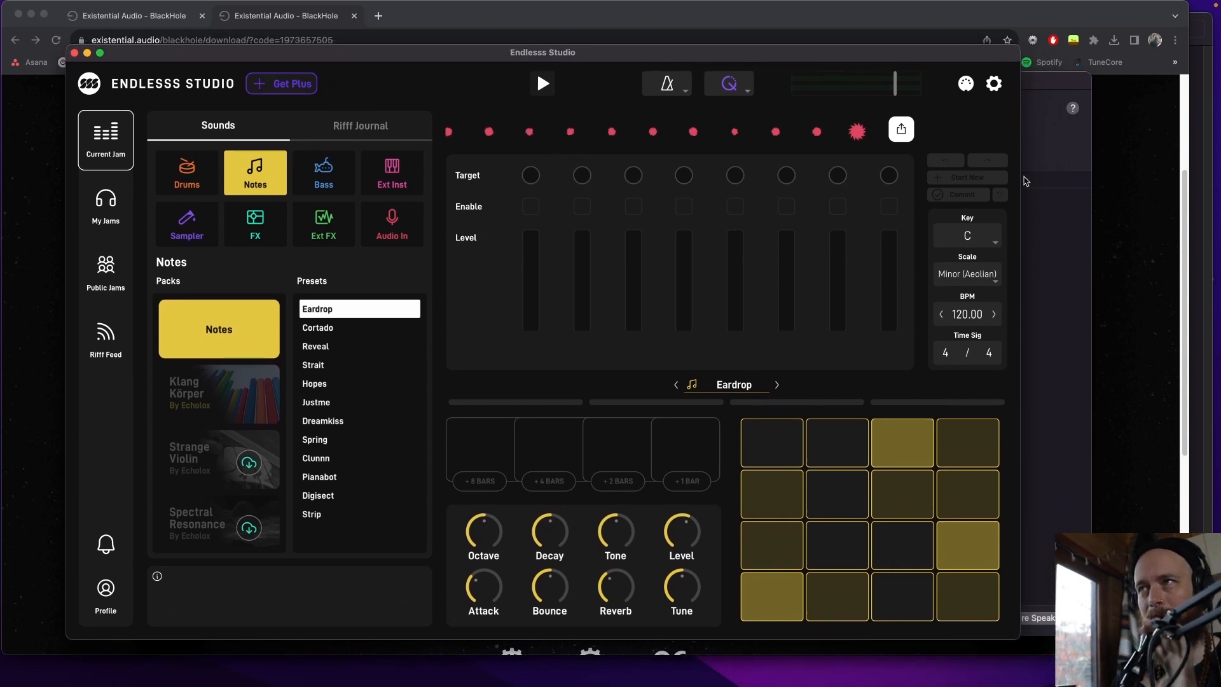
Check in Endlesss Studio's audio settings that the output device is Multi-Output Device, then close the settings.
click(994, 86)
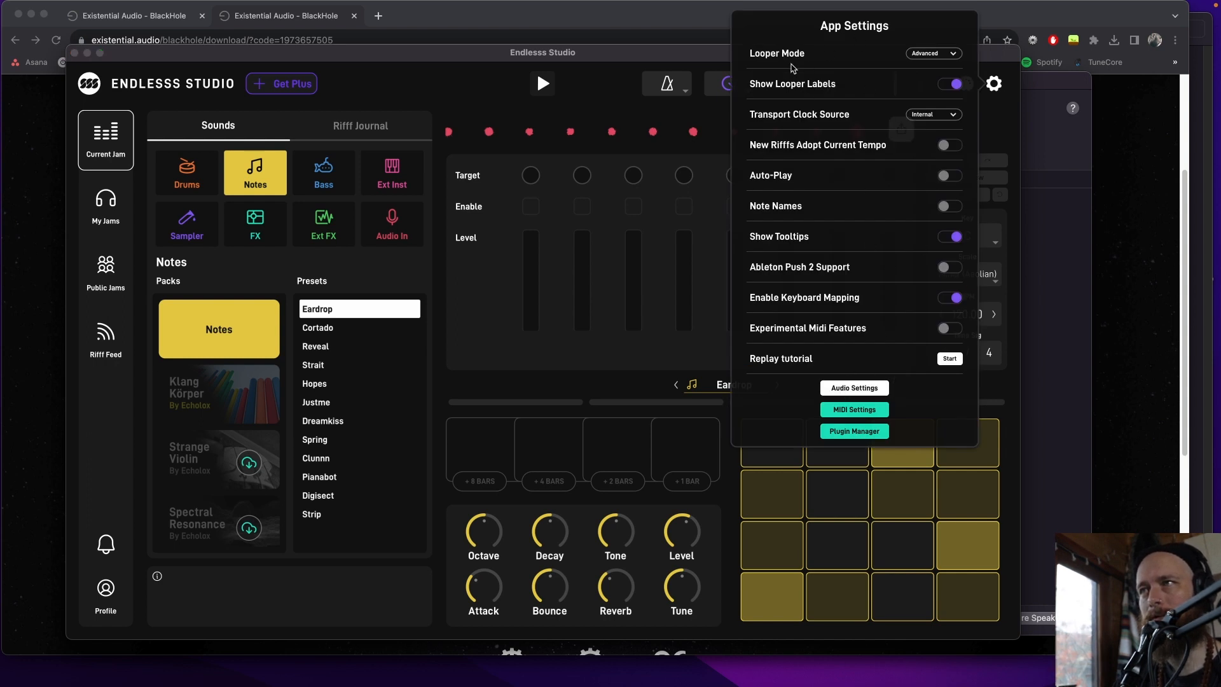
click(853, 388)
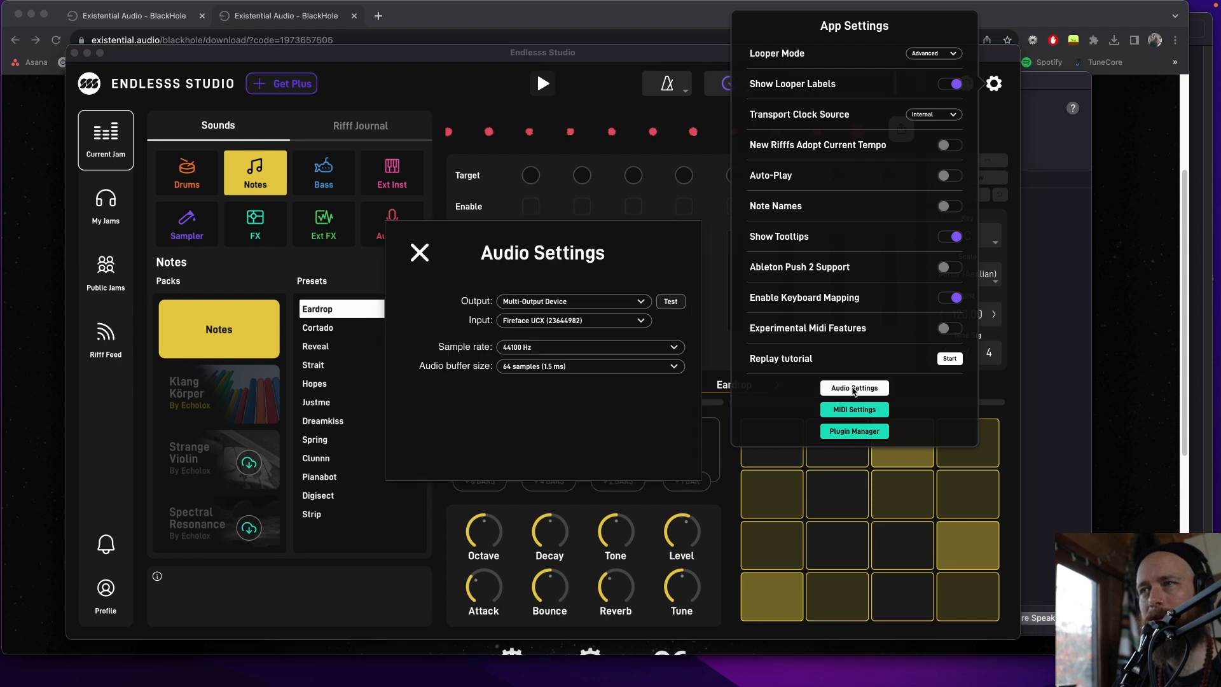
click(640, 303)
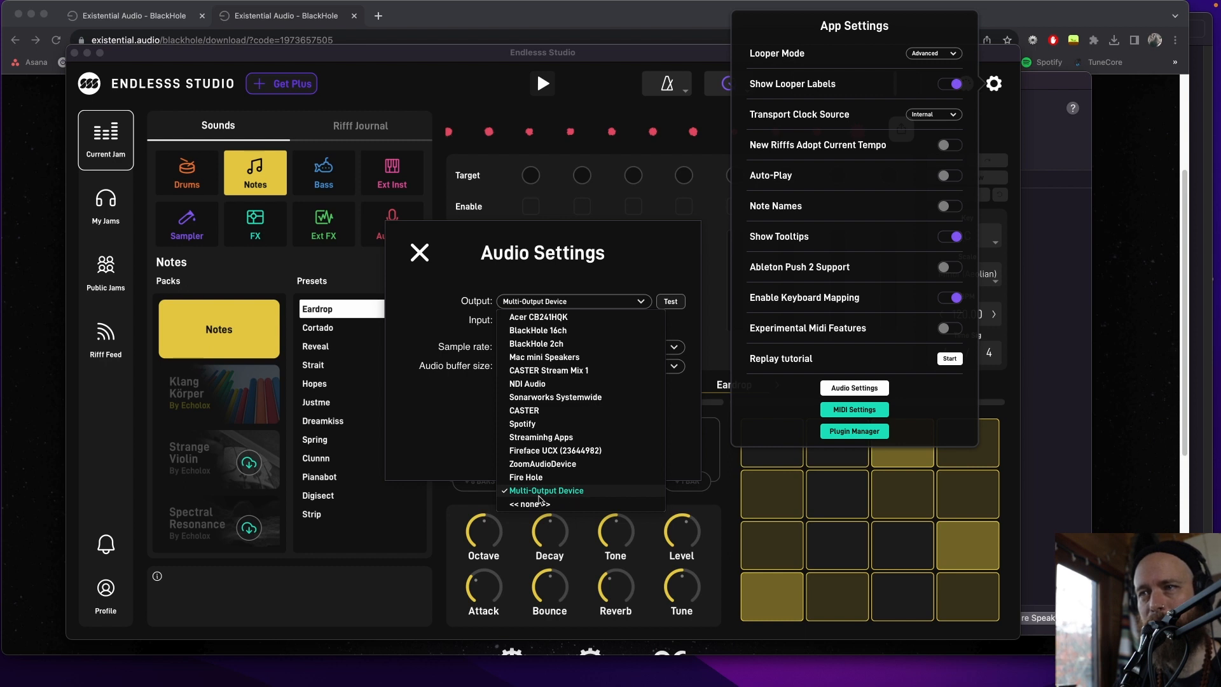
click(376, 431)
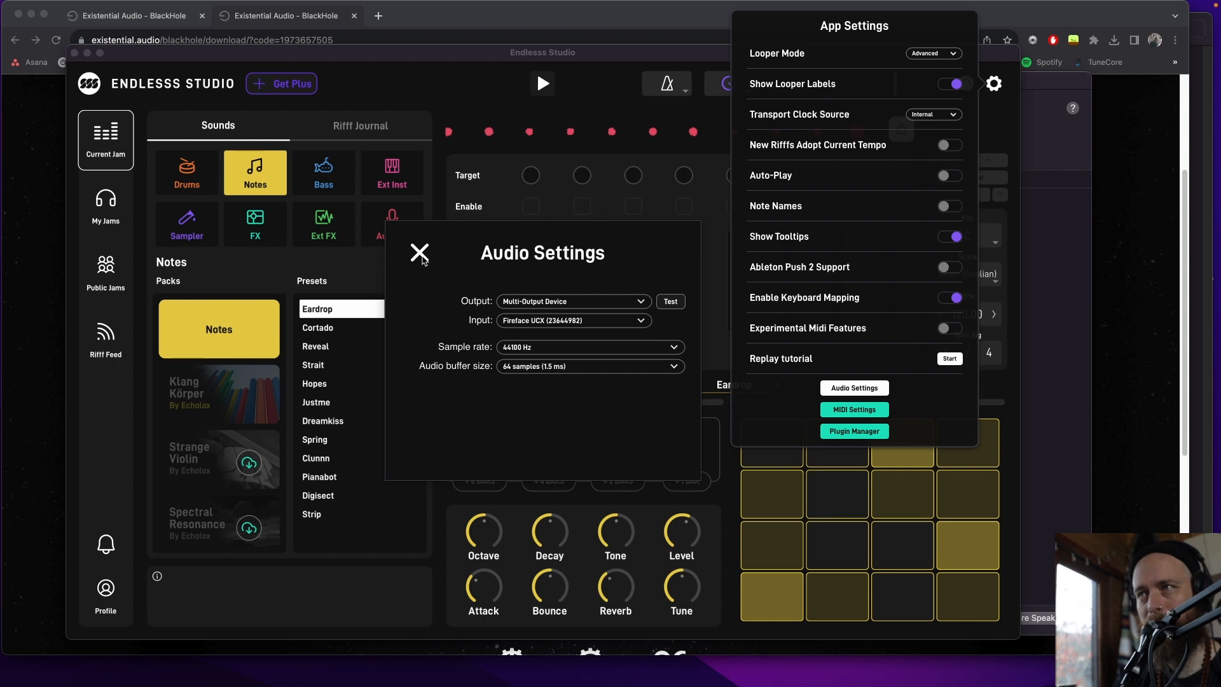
click(419, 253)
Select the Audio In instrument and try the reverb on the microphone by raising it fully and lowering it back to zero.
click(391, 224)
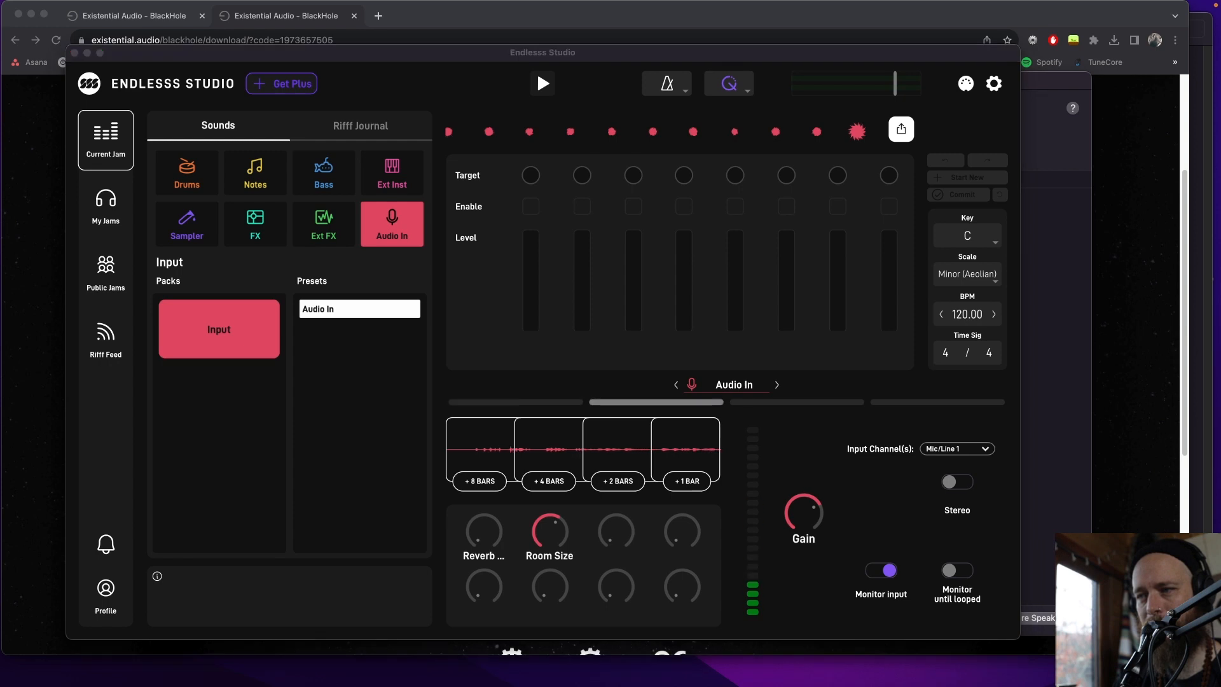
drag(489, 540, 519, 323)
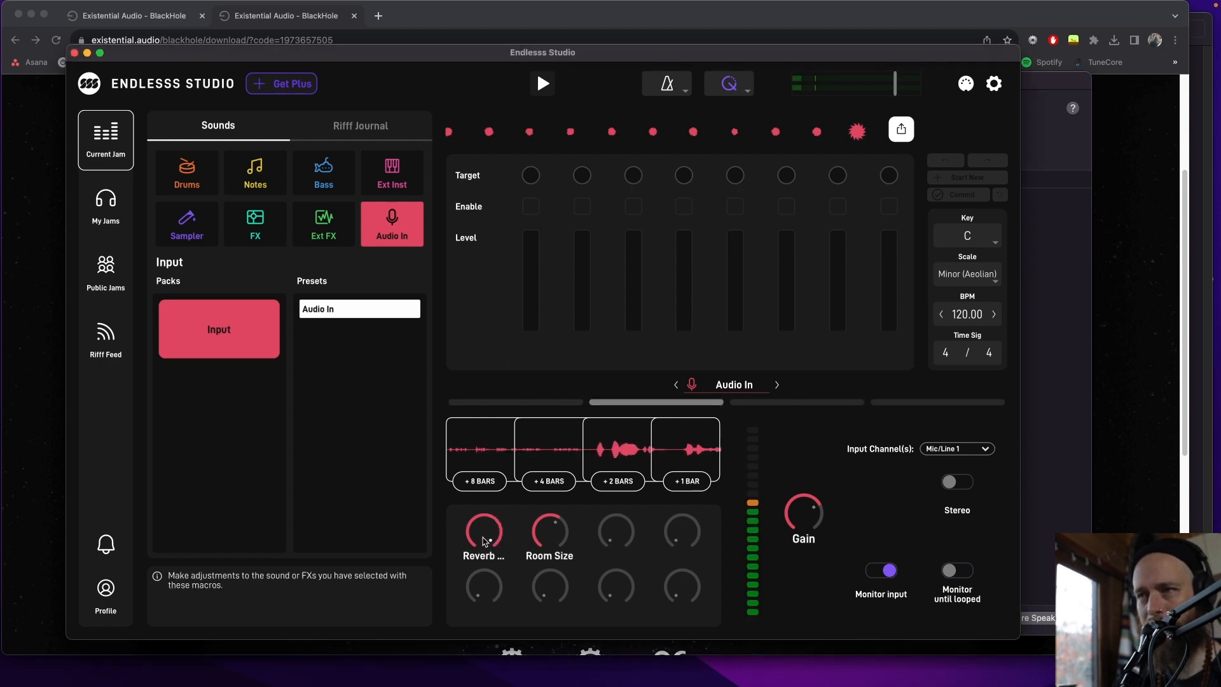
drag(489, 540, 488, 673)
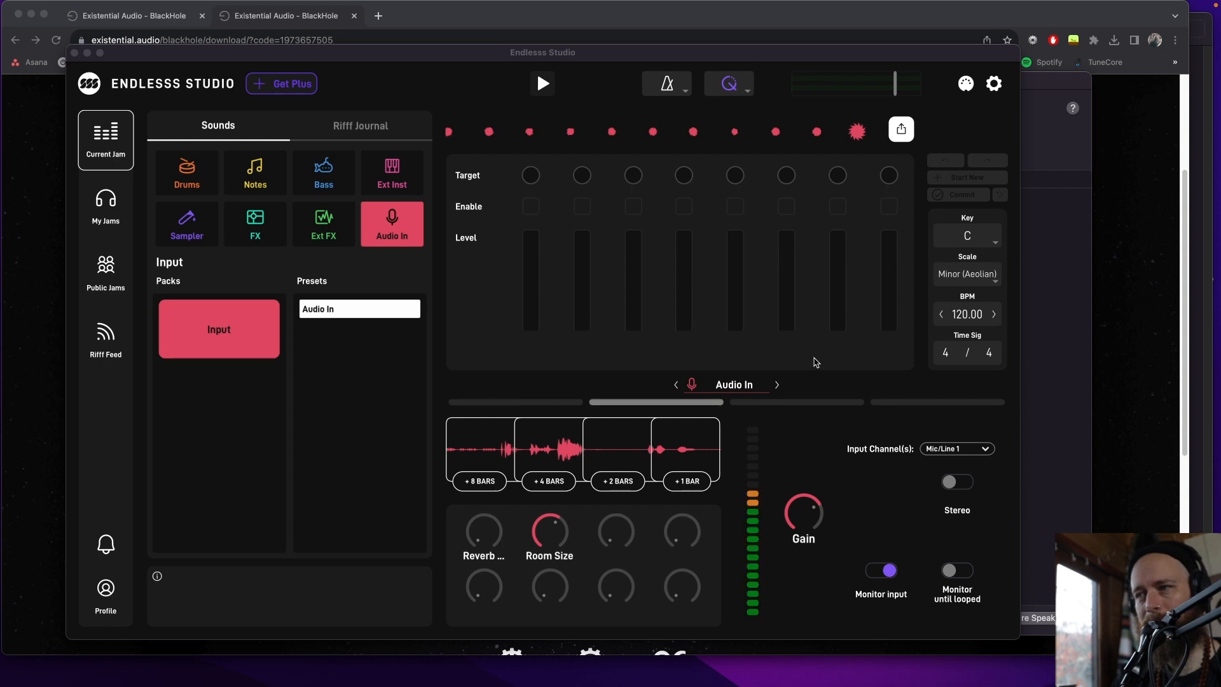
Switch to Zoom and place the meeting window in front of Endlesss Studio.
key(super+Tab)
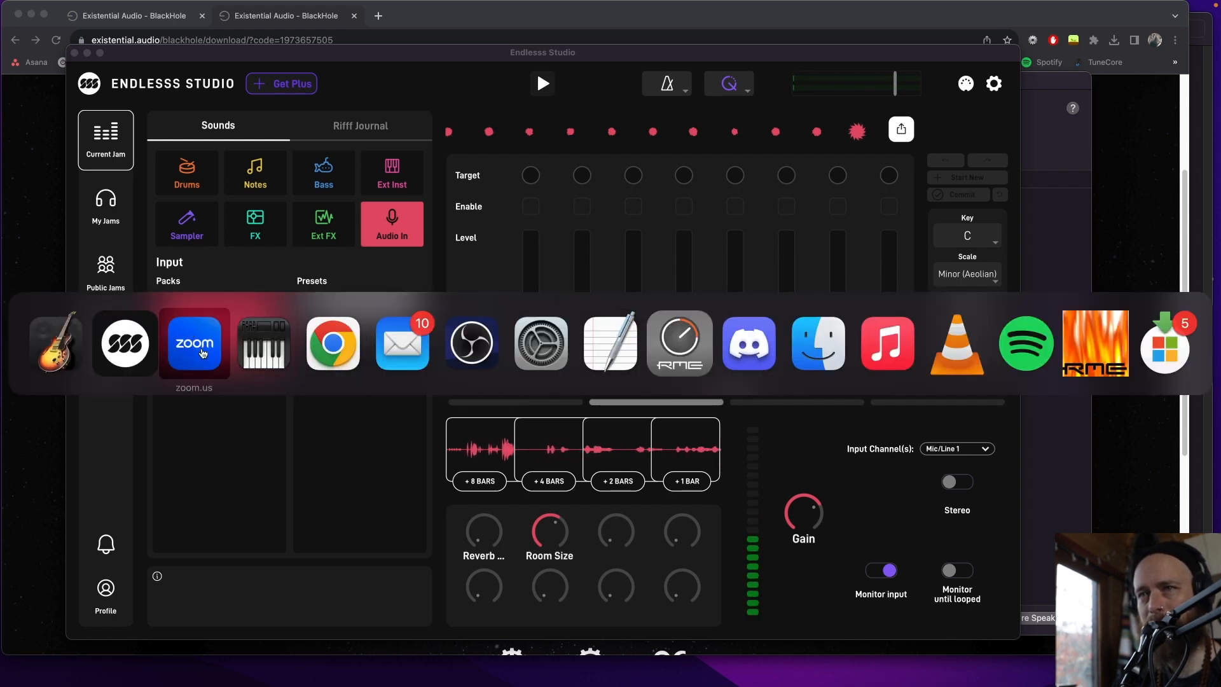
click(202, 354)
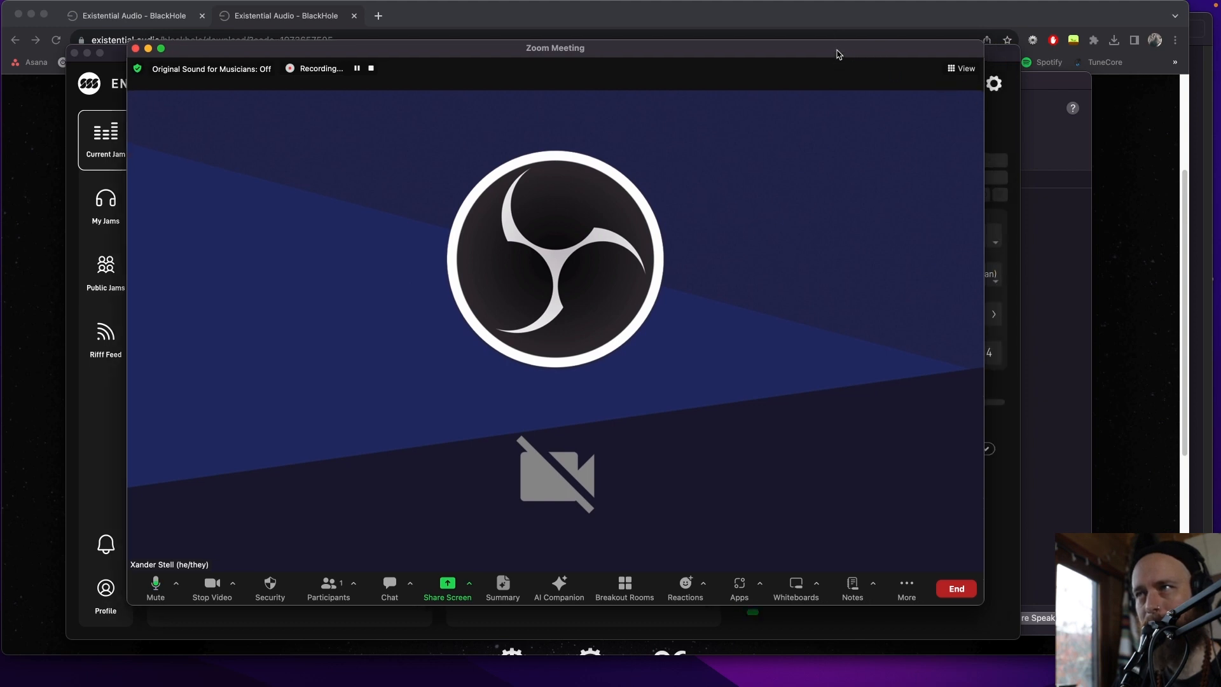
drag(840, 55, 505, 91)
click(883, 570)
key(super+Tab)
drag(218, 86, 569, 36)
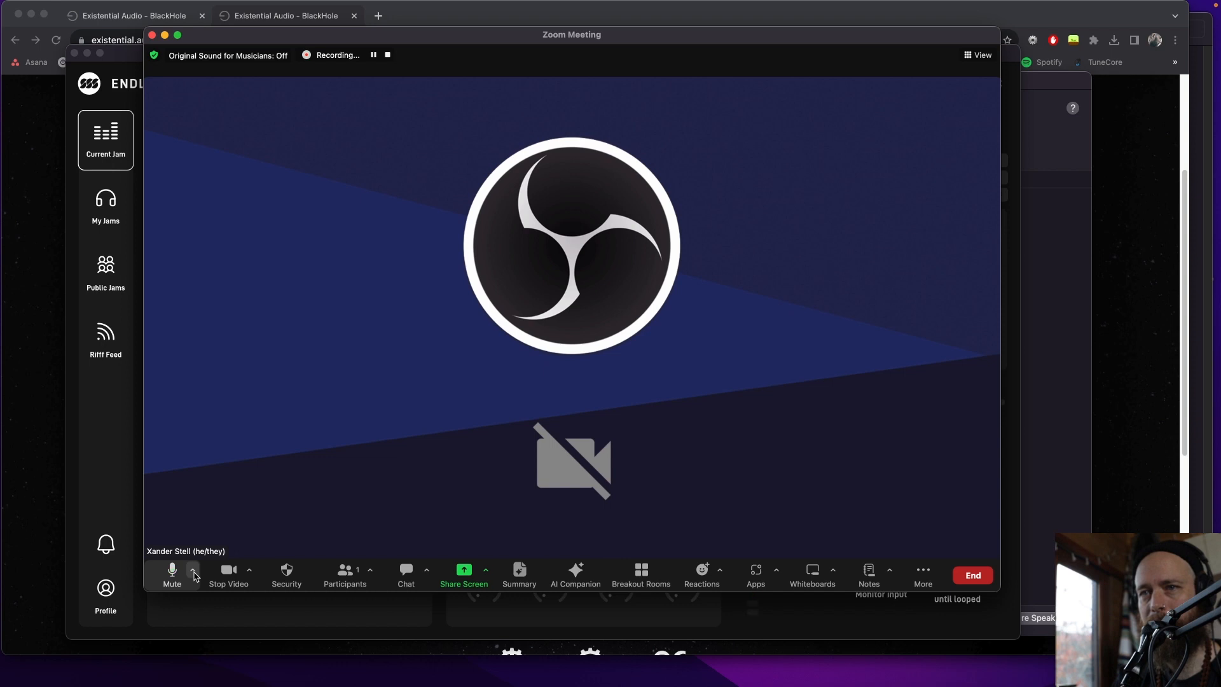
Open Zoom's audio settings and check the microphone choices, keeping BlackHole 16ch as the microphone.
click(193, 571)
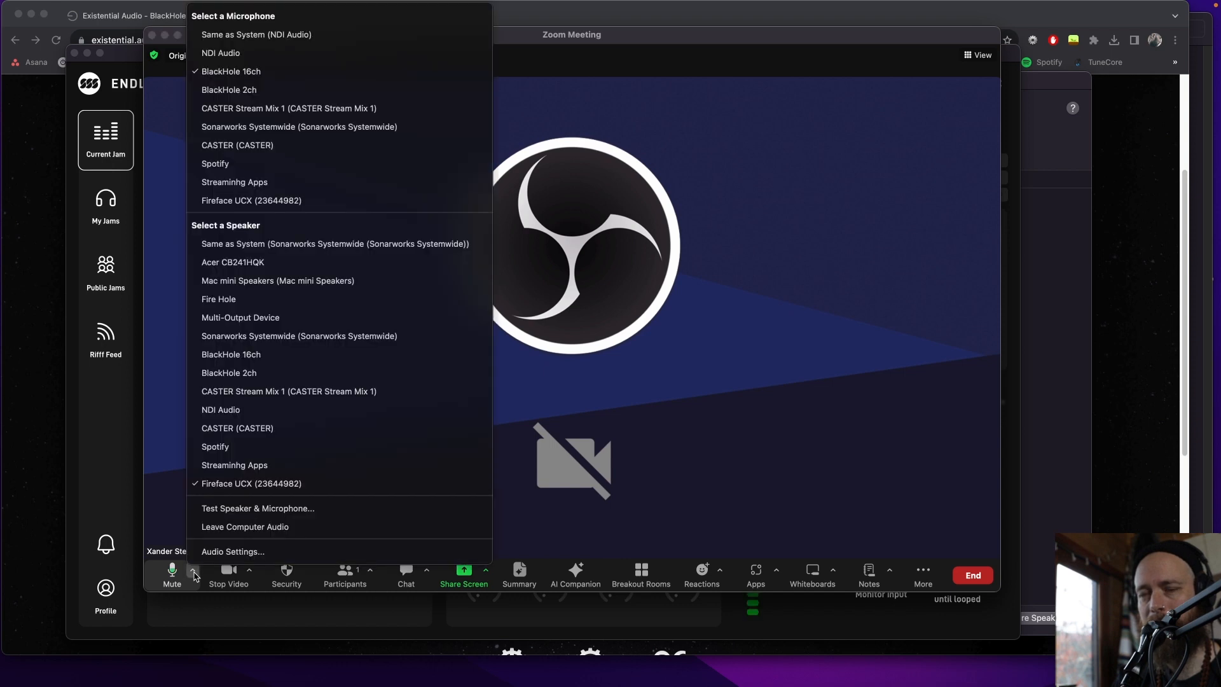
click(285, 552)
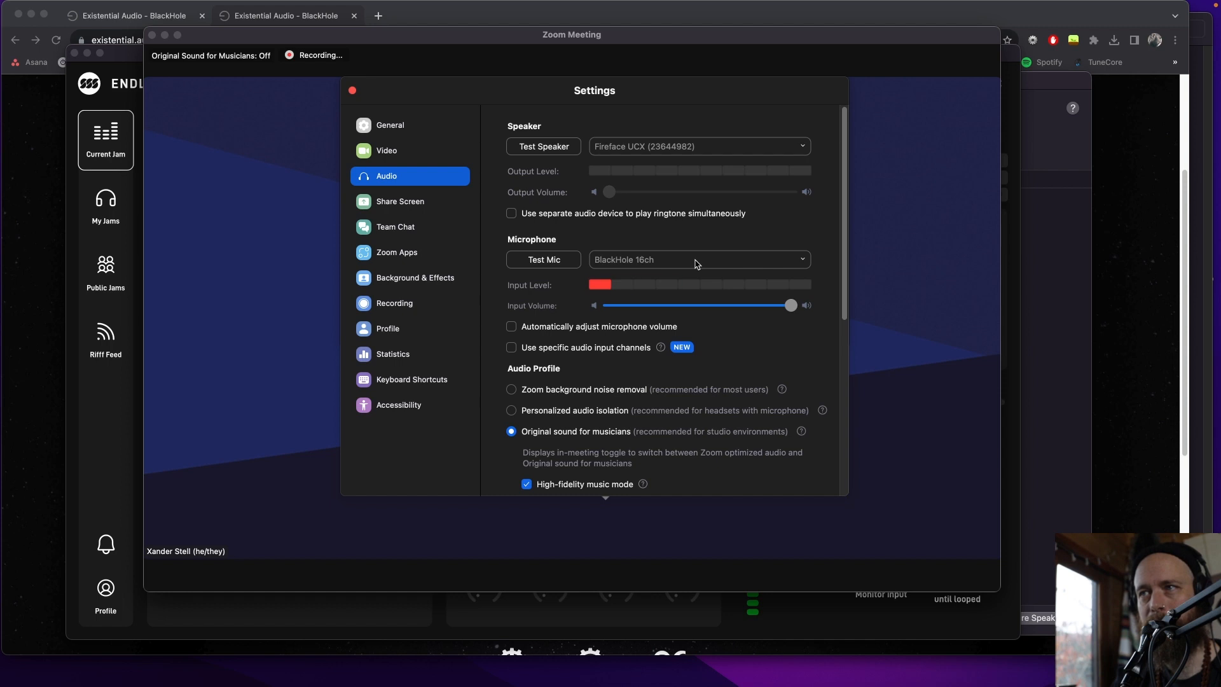
click(696, 264)
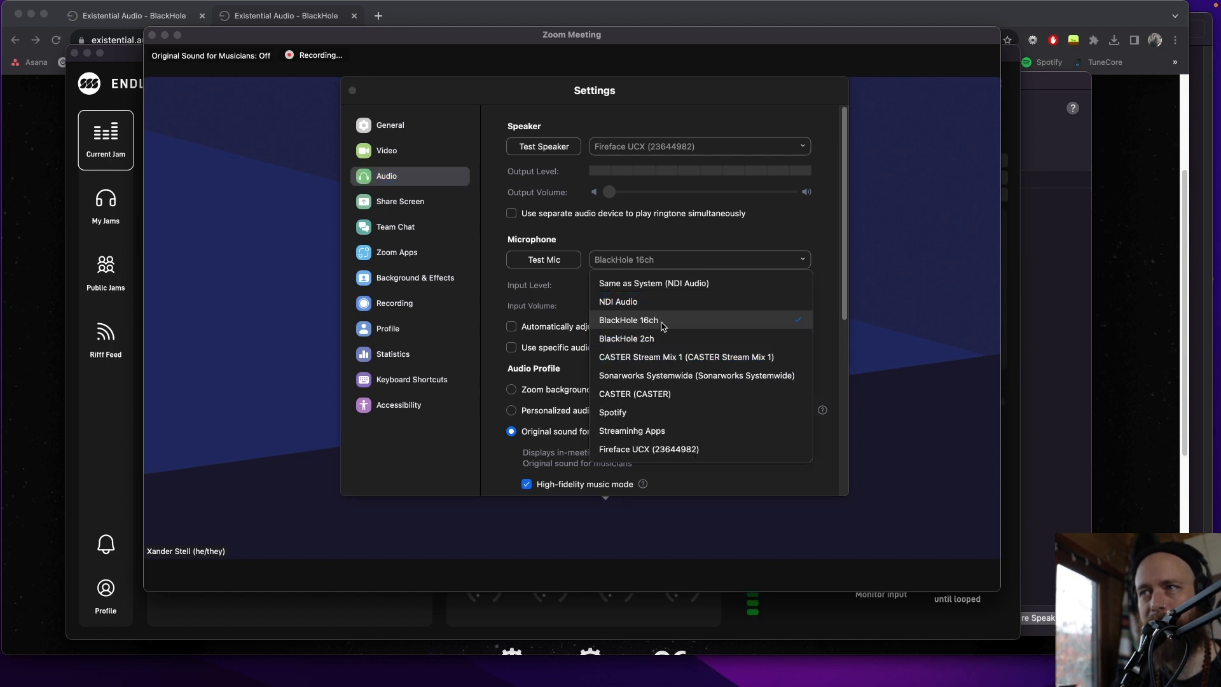
click(666, 242)
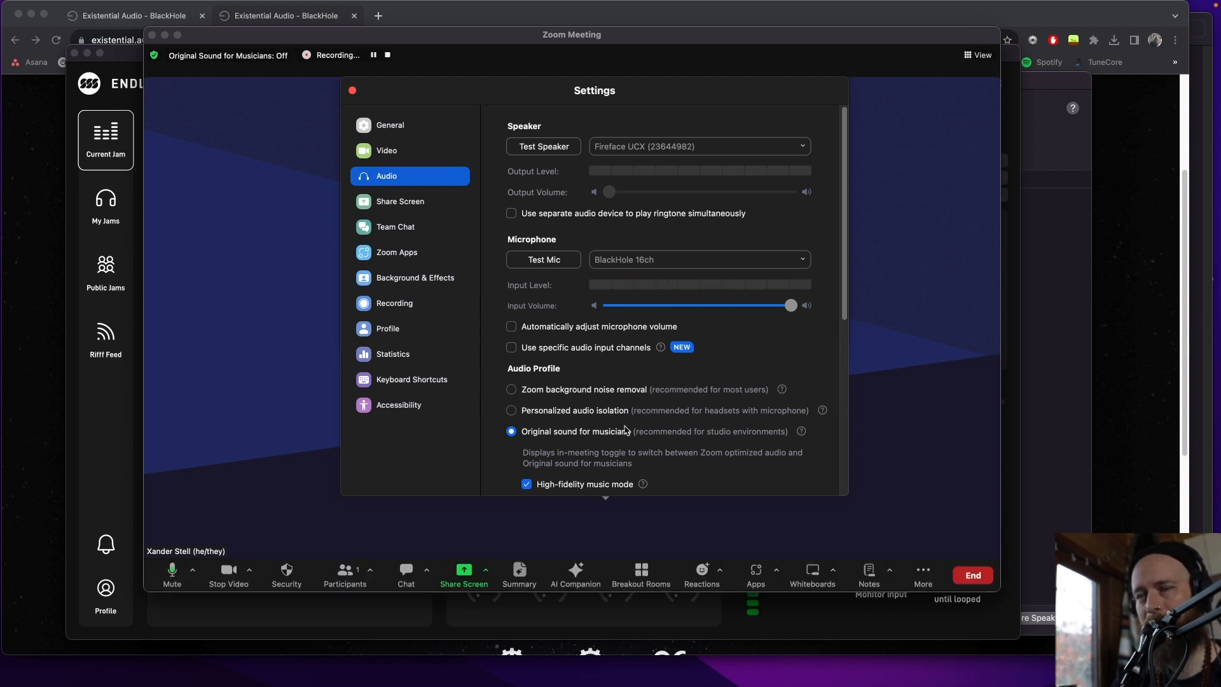
Switch to Endlesss Studio, load the Drums instrument and position the window so its pads are reachable beside Zoom's settings.
key(super+Tab)
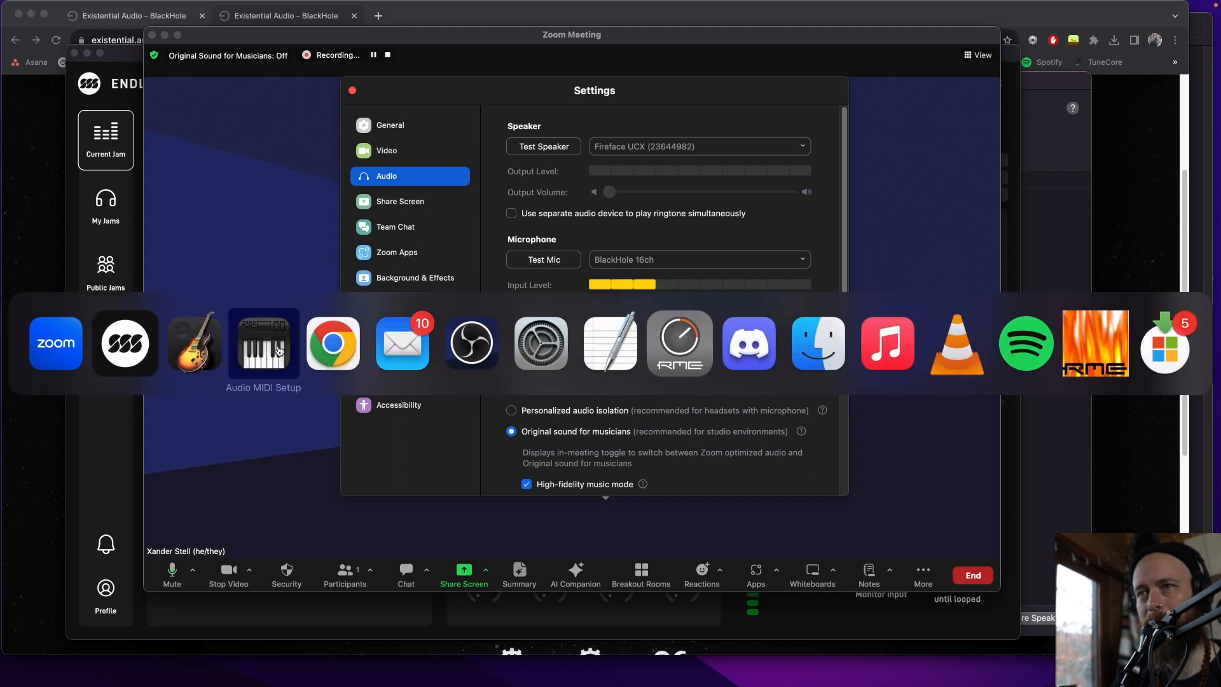
click(138, 348)
drag(521, 55, 1220, 81)
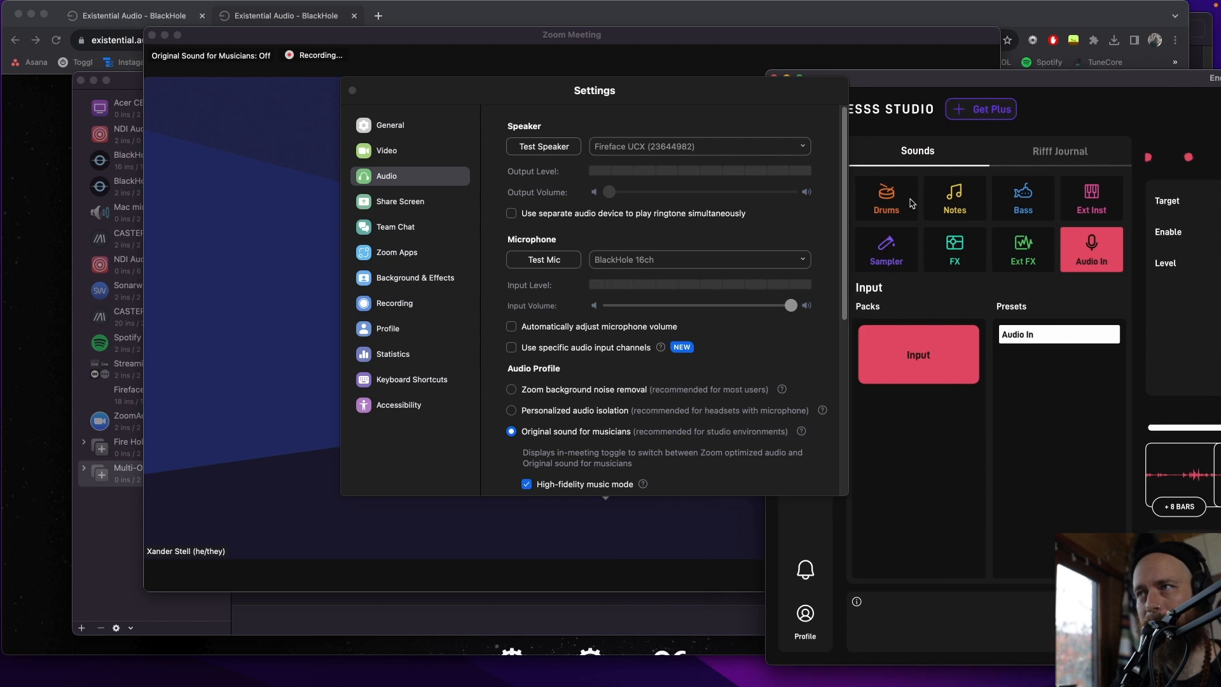
click(886, 197)
drag(1138, 80, 475, 93)
drag(1058, 95, 1052, 97)
Play several drum pads to test whether Zoom's microphone input level responds to Endlesss Studio.
click(879, 488)
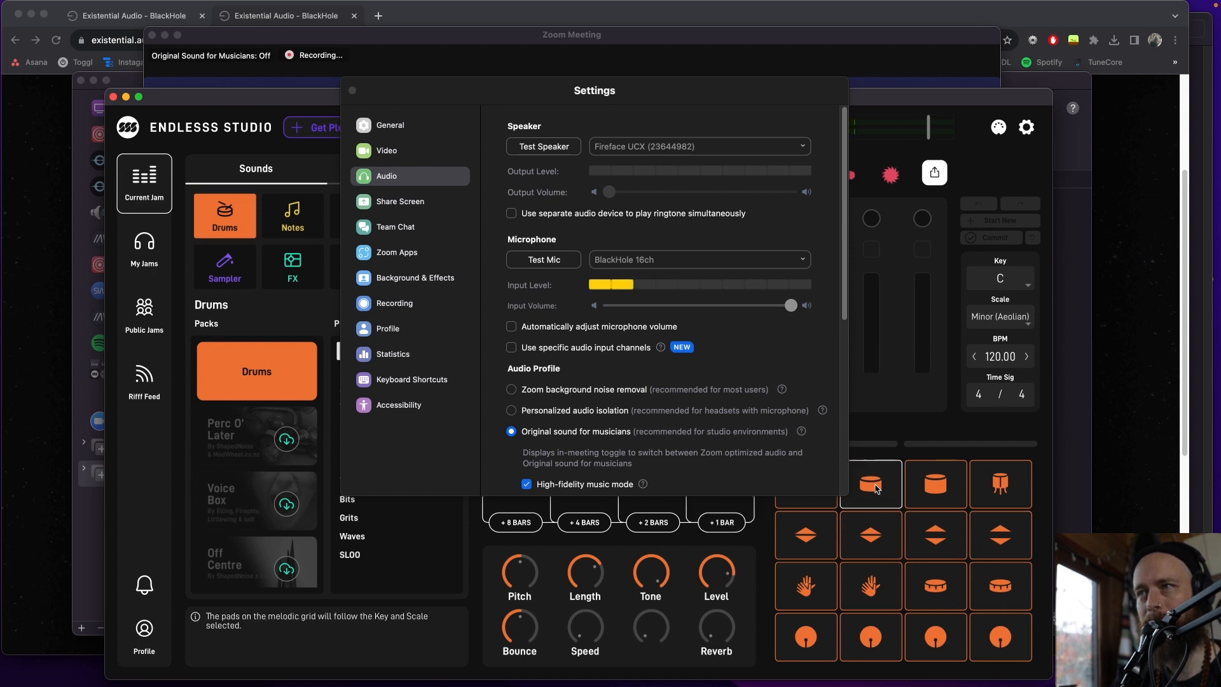
click(879, 488)
click(878, 489)
click(937, 535)
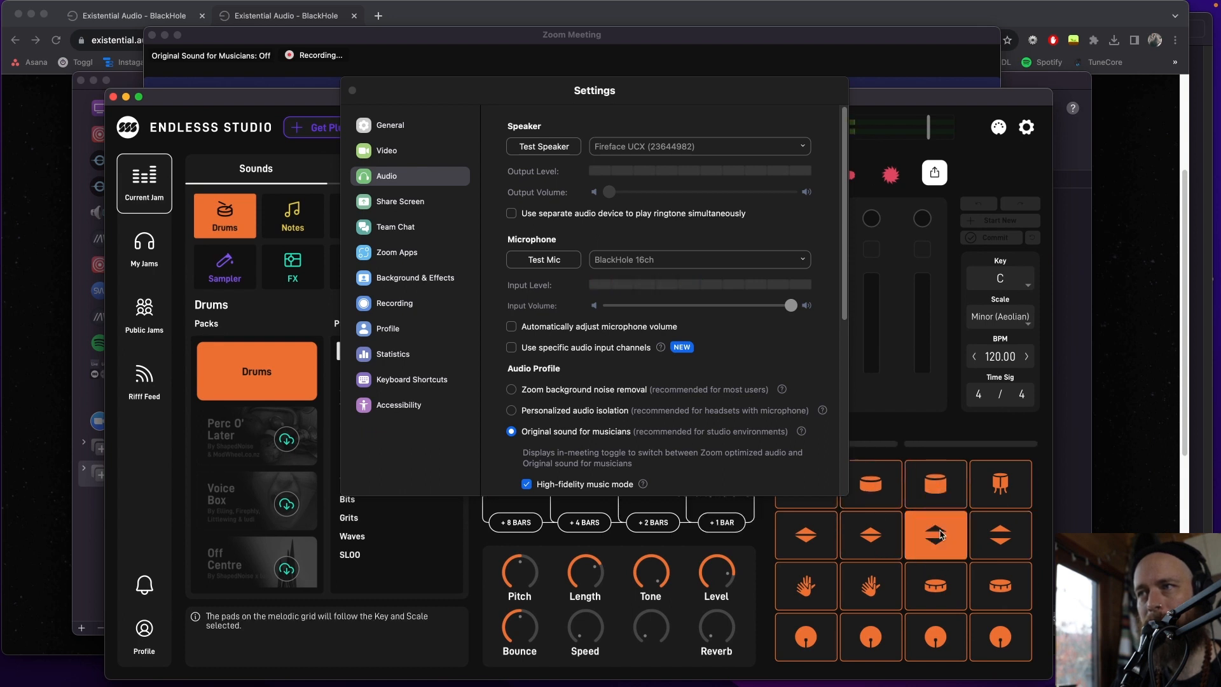
click(873, 588)
click(815, 639)
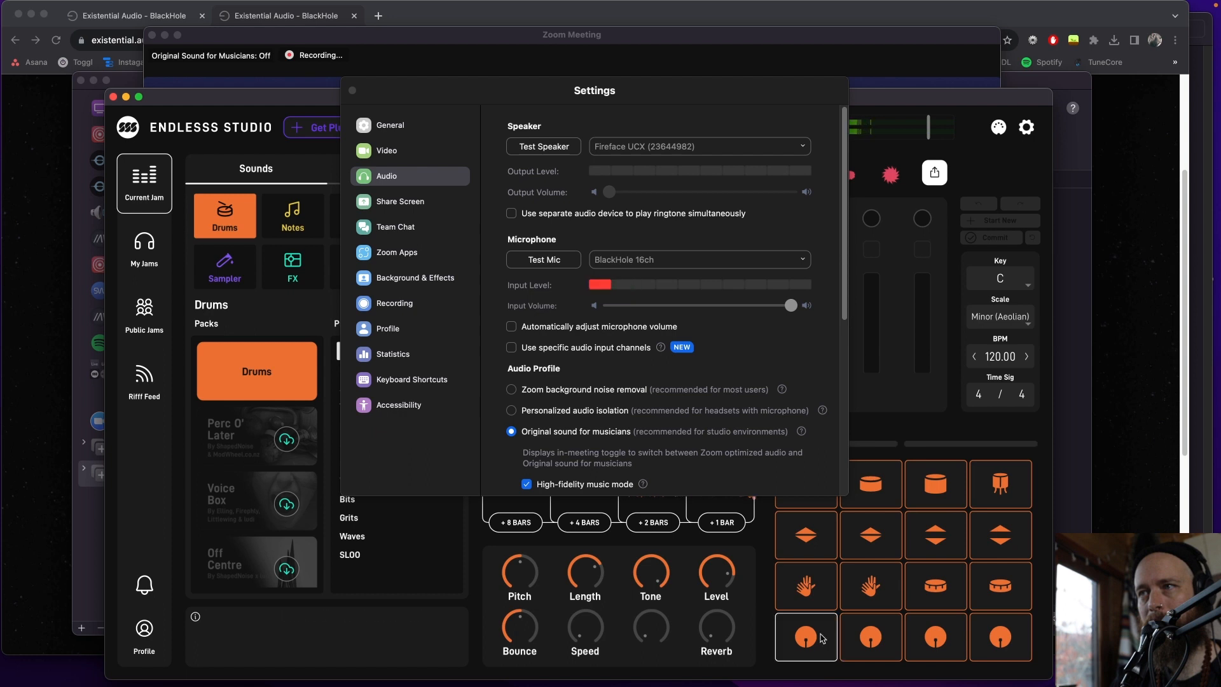
click(856, 547)
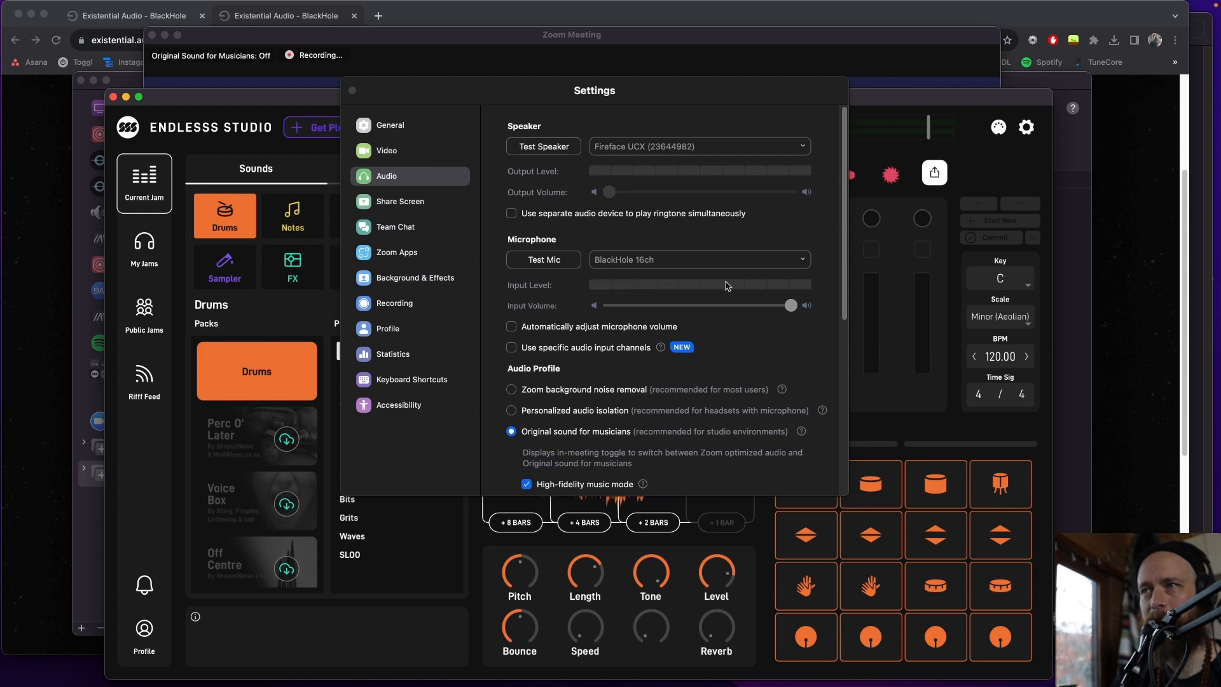
Review Zoom's microphone and audio profile settings, including the high-fidelity, echo cancellation and stereo options under Original sound for musicians.
drag(615, 96, 689, 123)
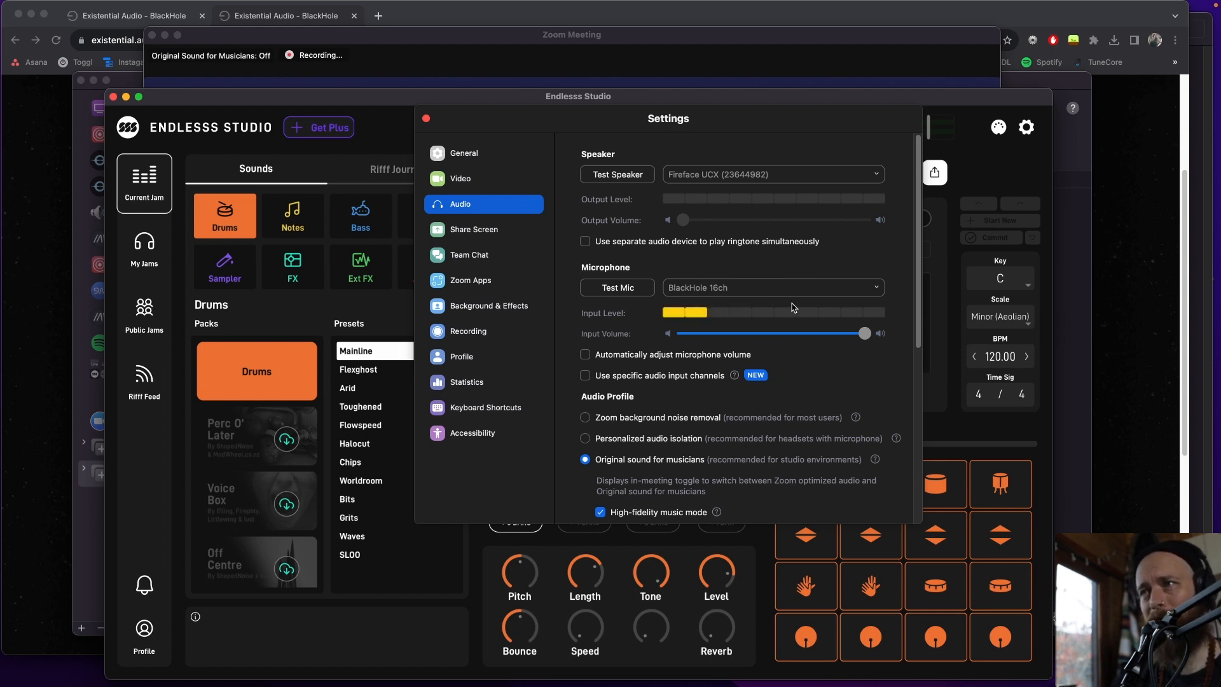
drag(695, 123, 636, 119)
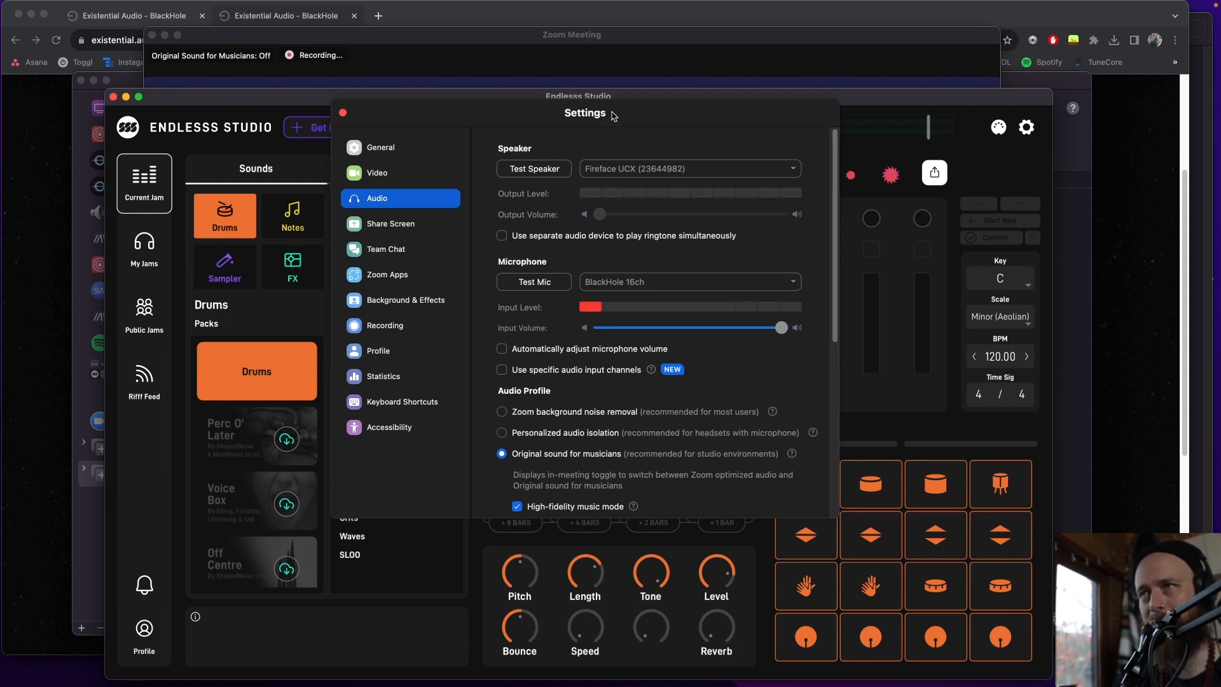
drag(612, 113, 547, 103)
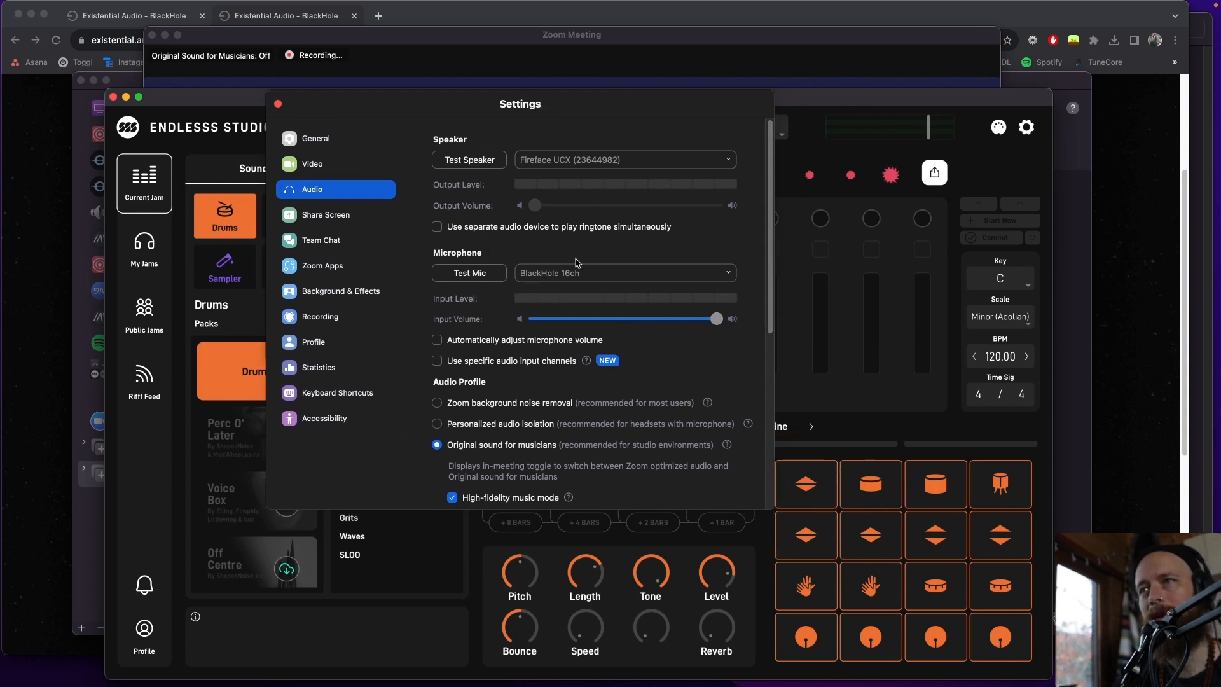
scroll(489, 296, down, 3)
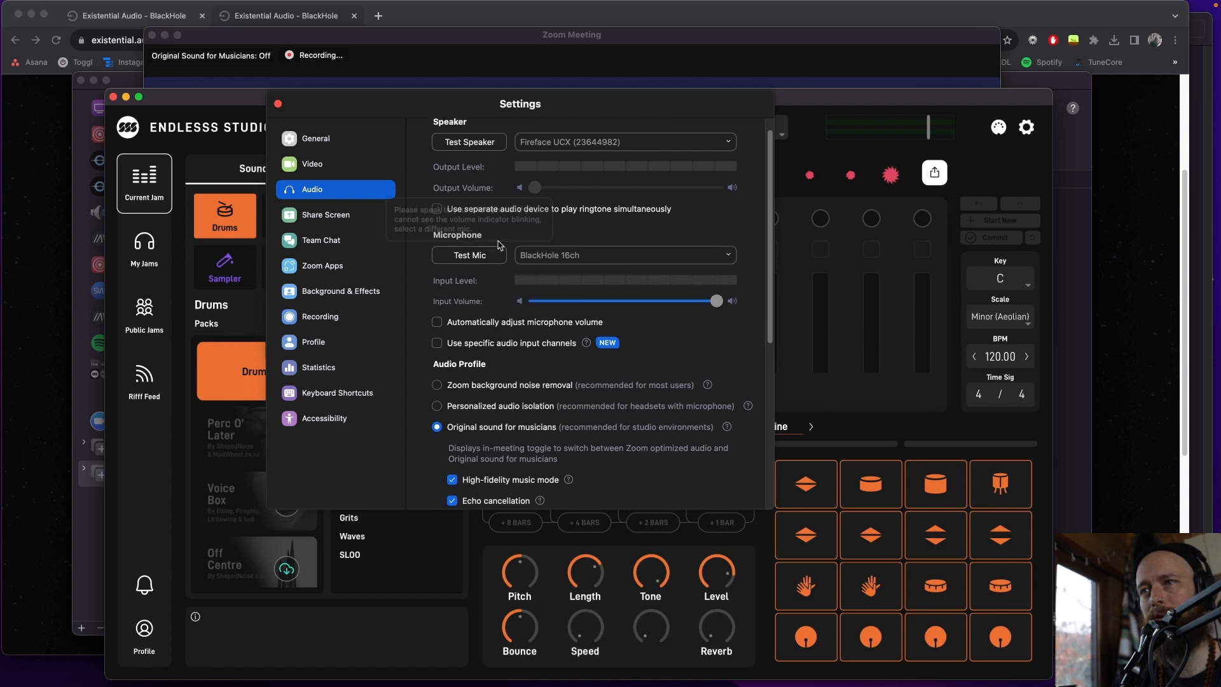
scroll(500, 285, down, 5)
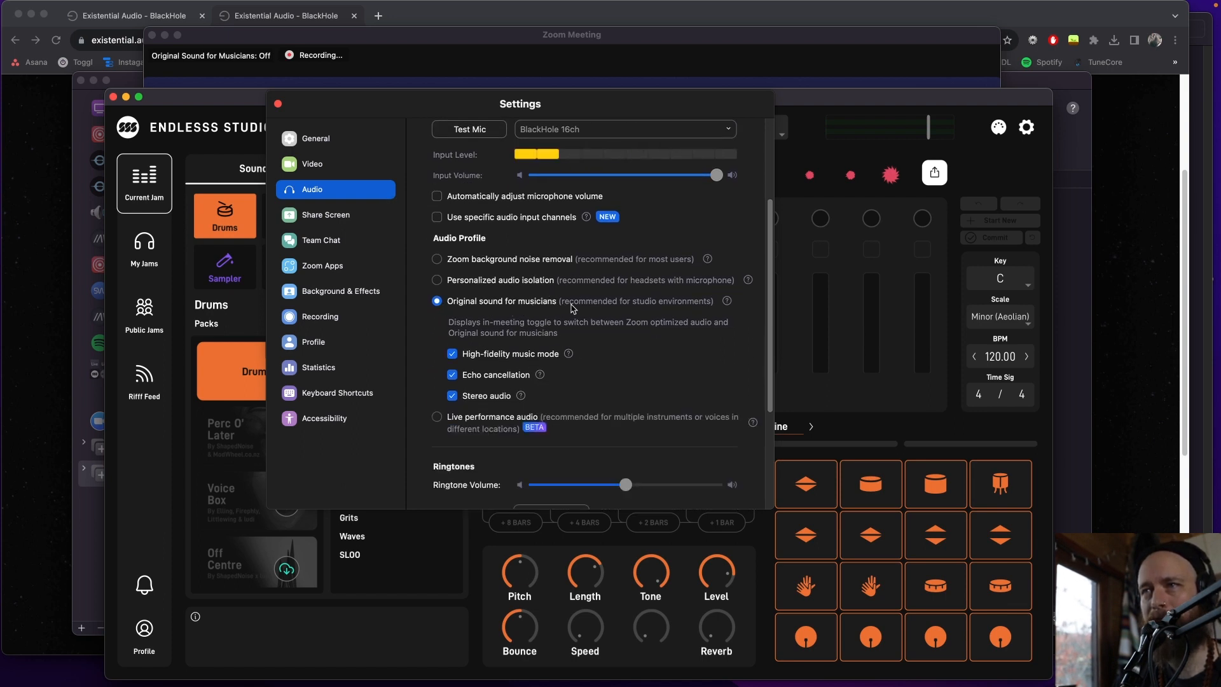
scroll(602, 308, up, 4)
scroll(594, 273, up, 3)
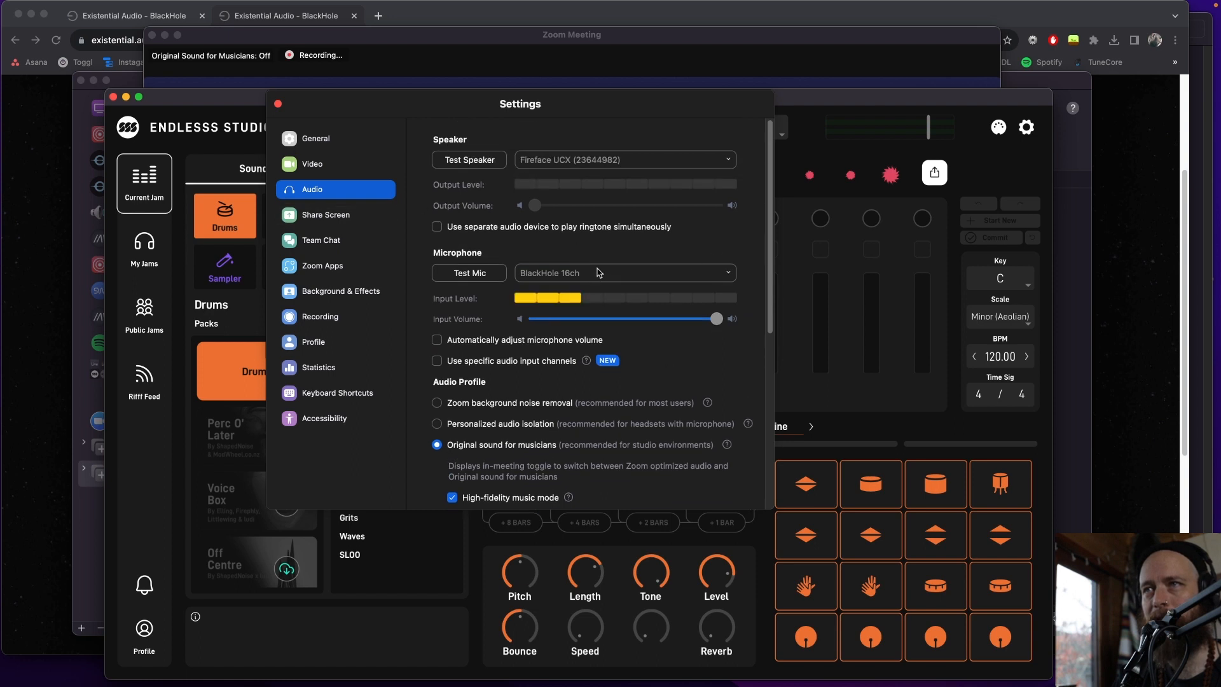
scroll(585, 218, down, 8)
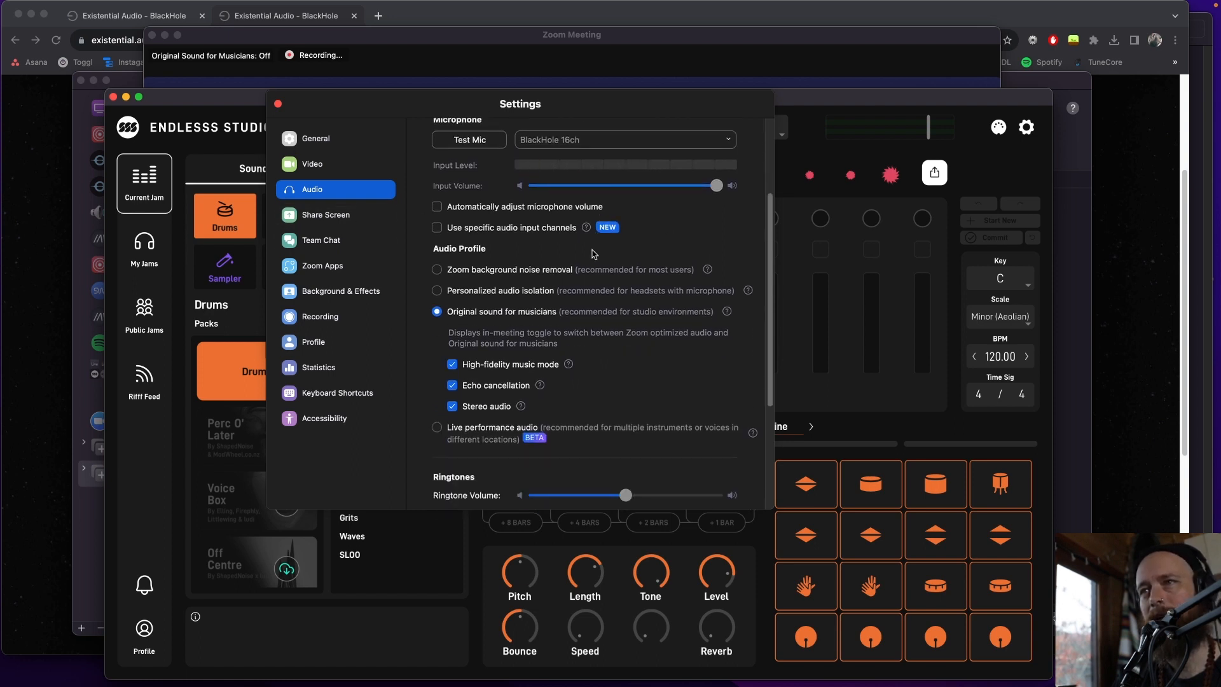
scroll(541, 264, down, 3)
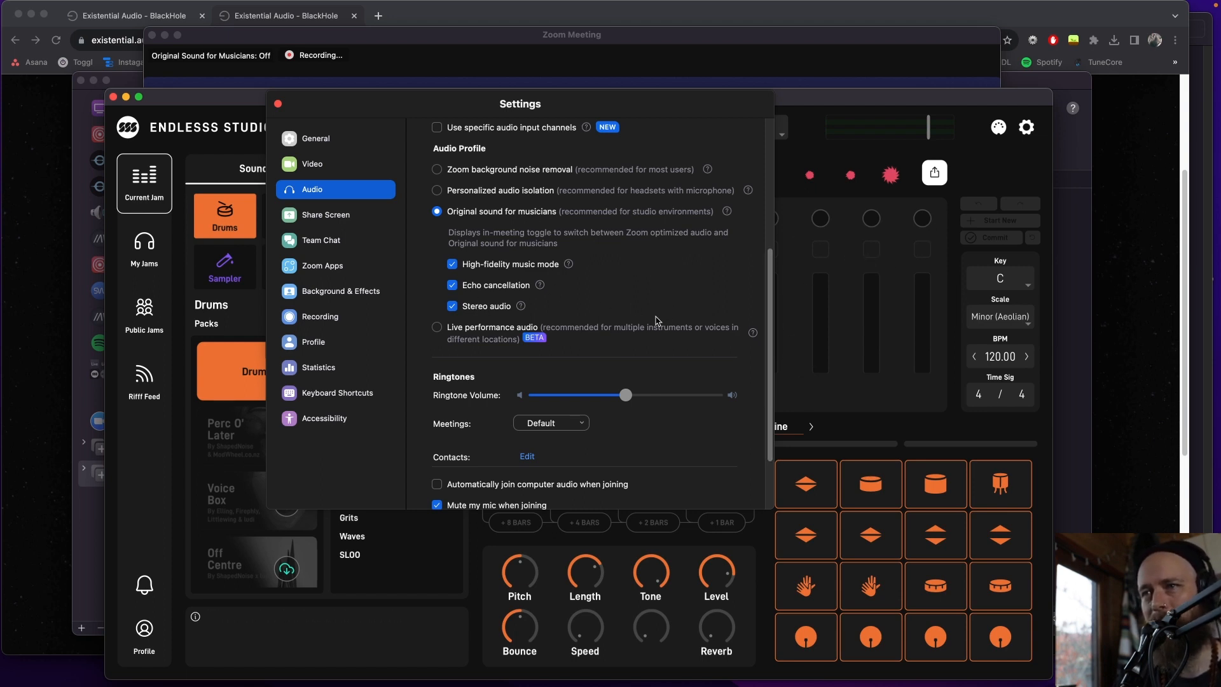
scroll(603, 287, up, 3)
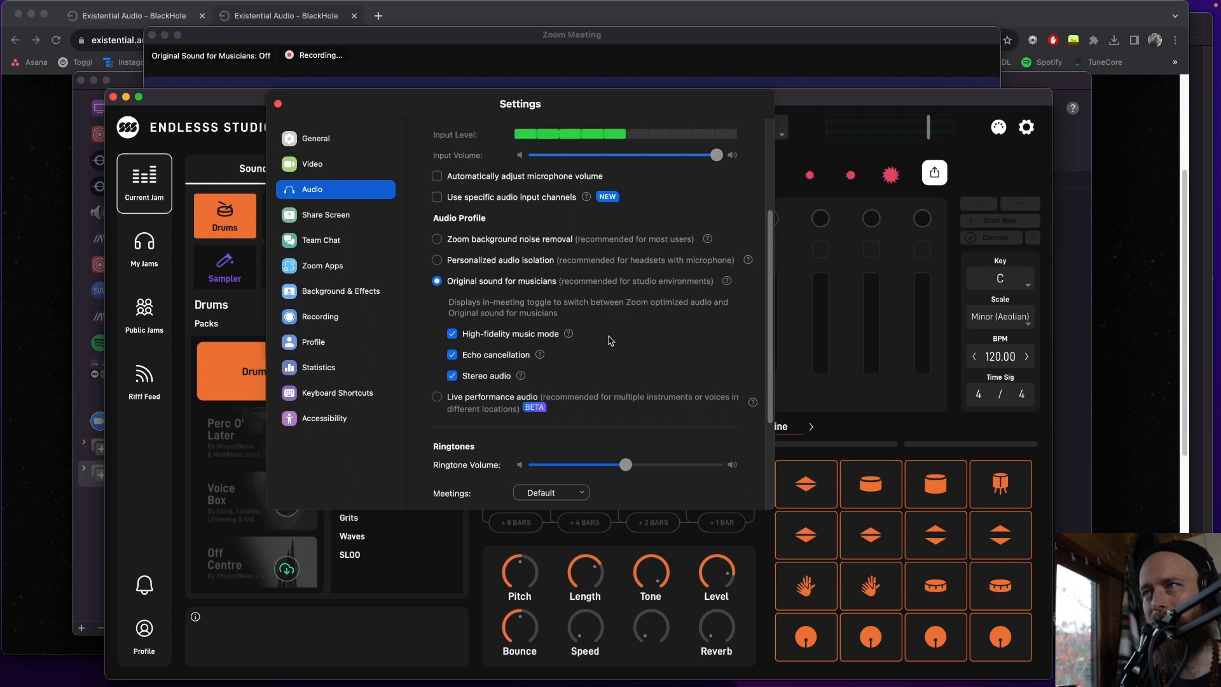
scroll(628, 345, up, 1)
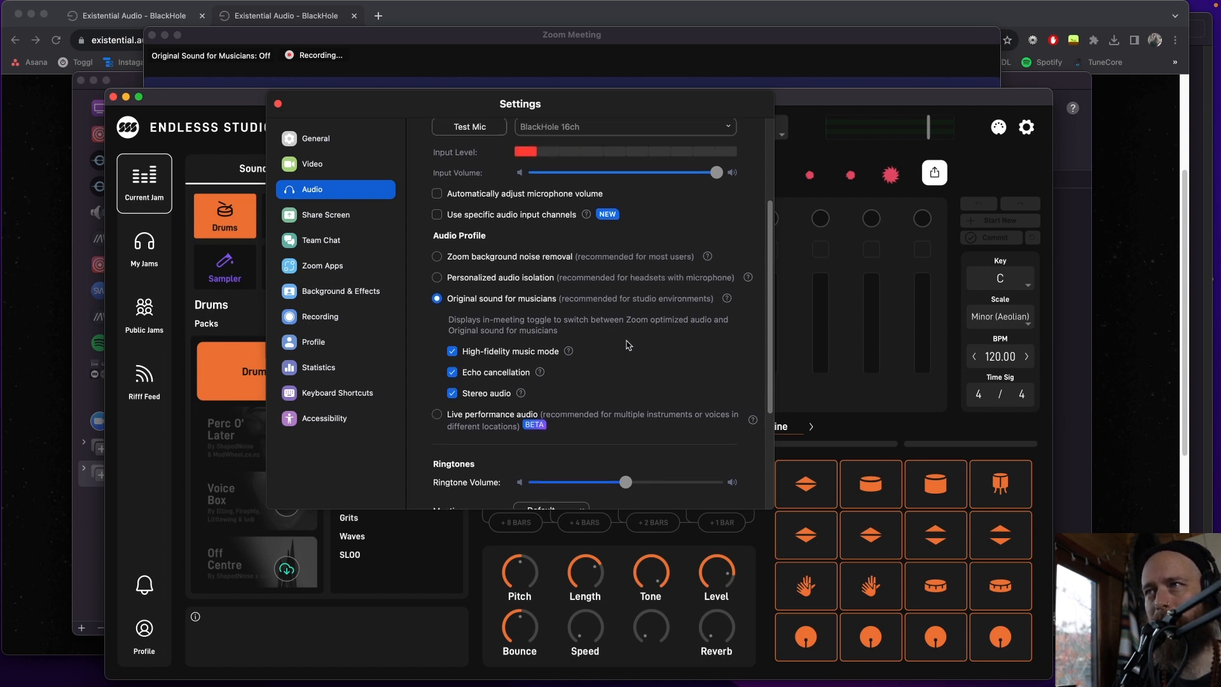
scroll(648, 305, up, 4)
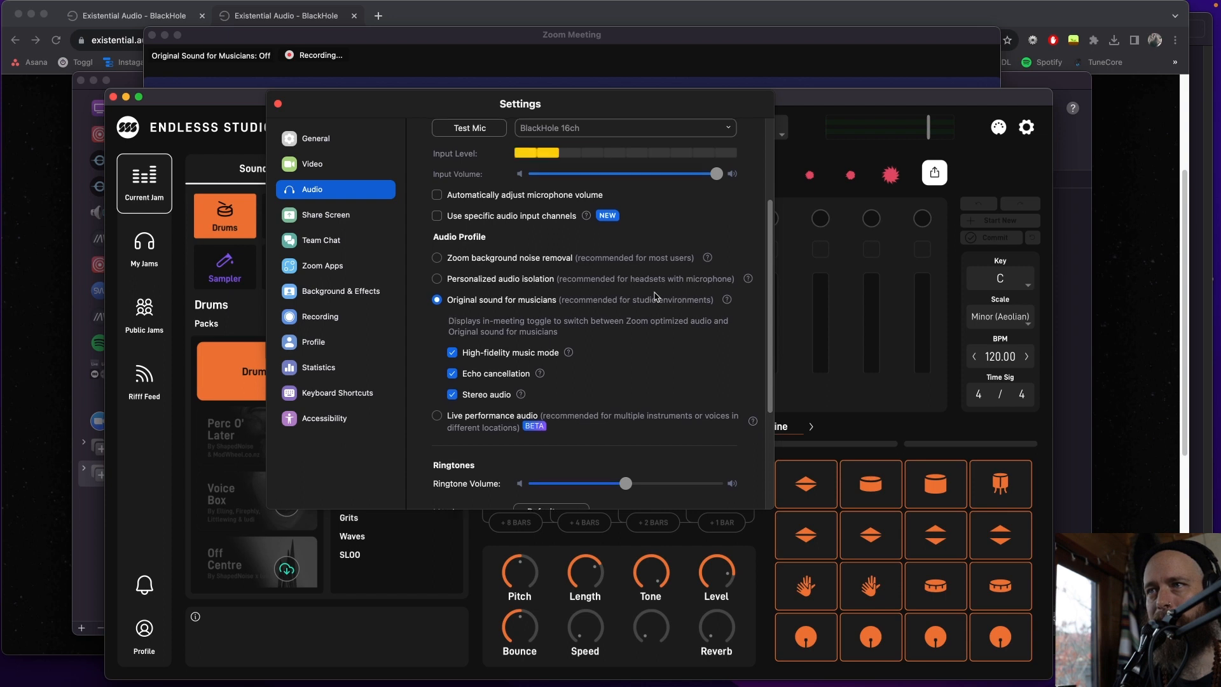
drag(548, 108, 661, 203)
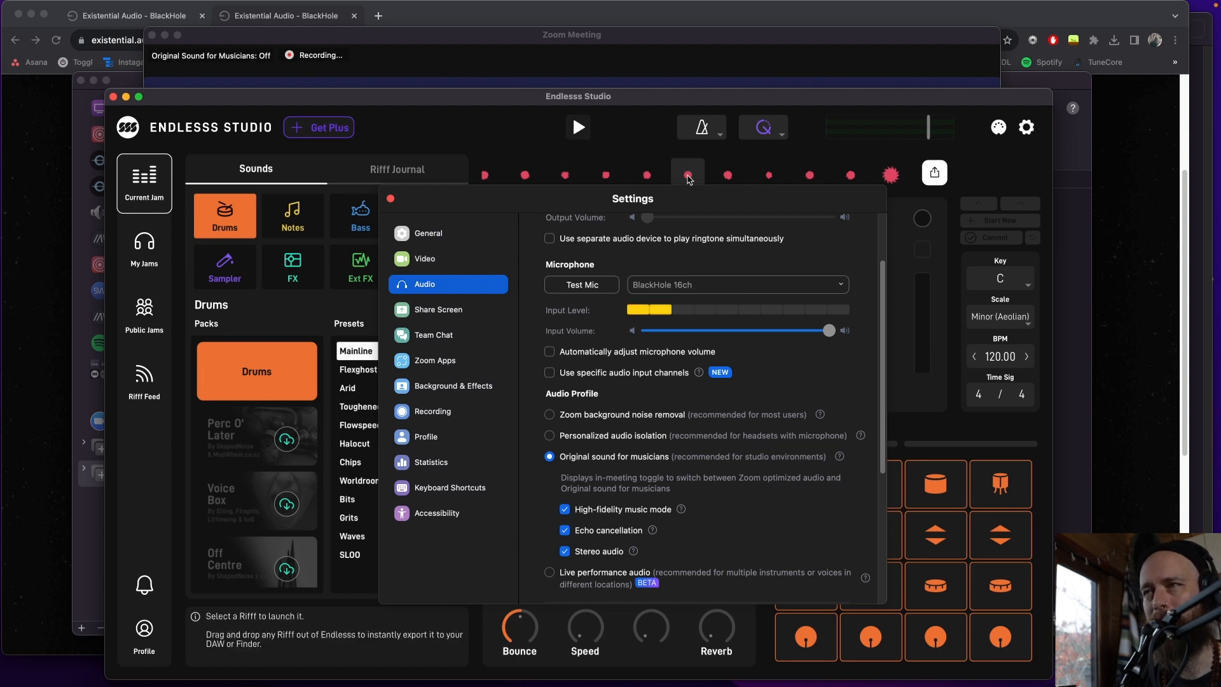
drag(747, 202, 673, 147)
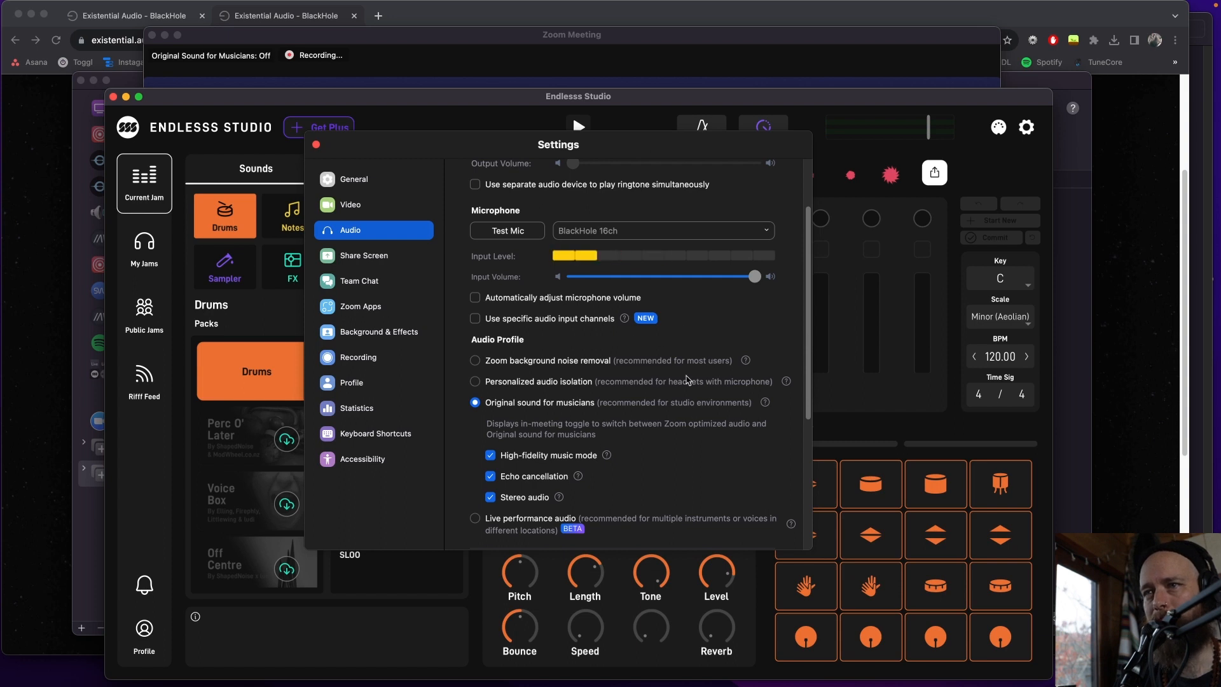
mouse_move(614, 144)
mouse_down()
mouse_move(570, 139)
mouse_move(691, 174)
mouse_move(740, 163)
mouse_move(621, 164)
mouse_up()
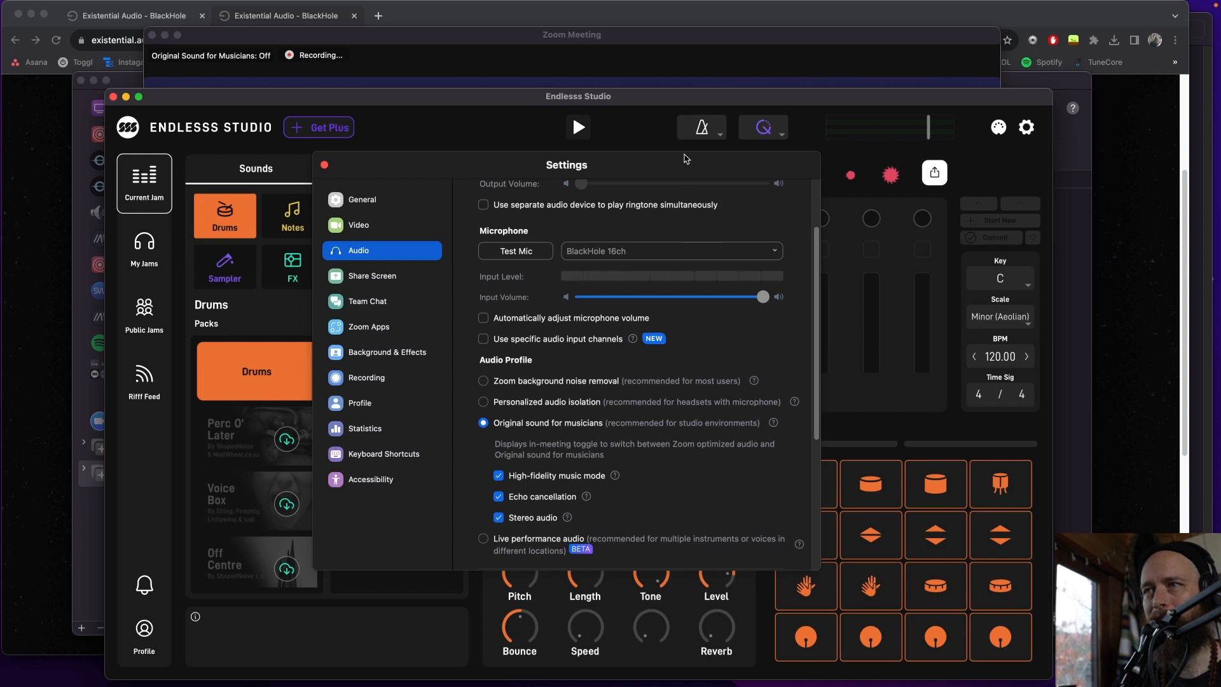
drag(693, 168, 567, 174)
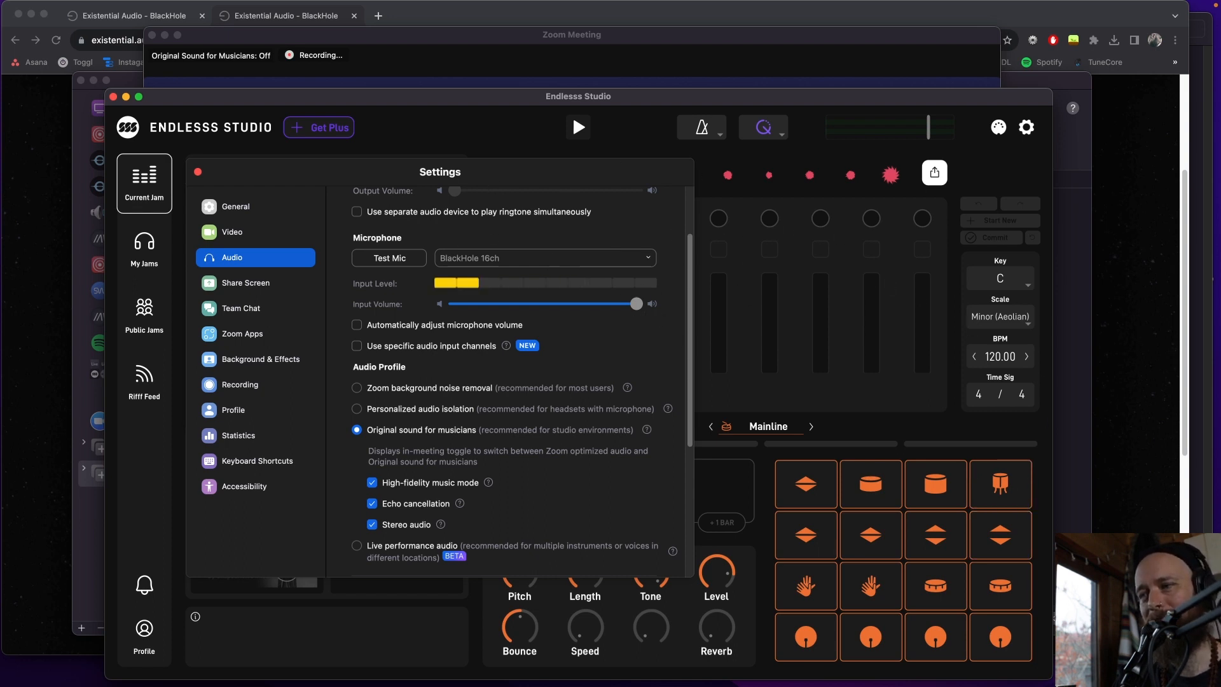
Switch to GarageBand, move and enlarge the Mic Monitoring window beside Zoom's settings, and show the Audio 1 track's recording controls.
key(super+Tab)
drag(1049, 686, 1073, 140)
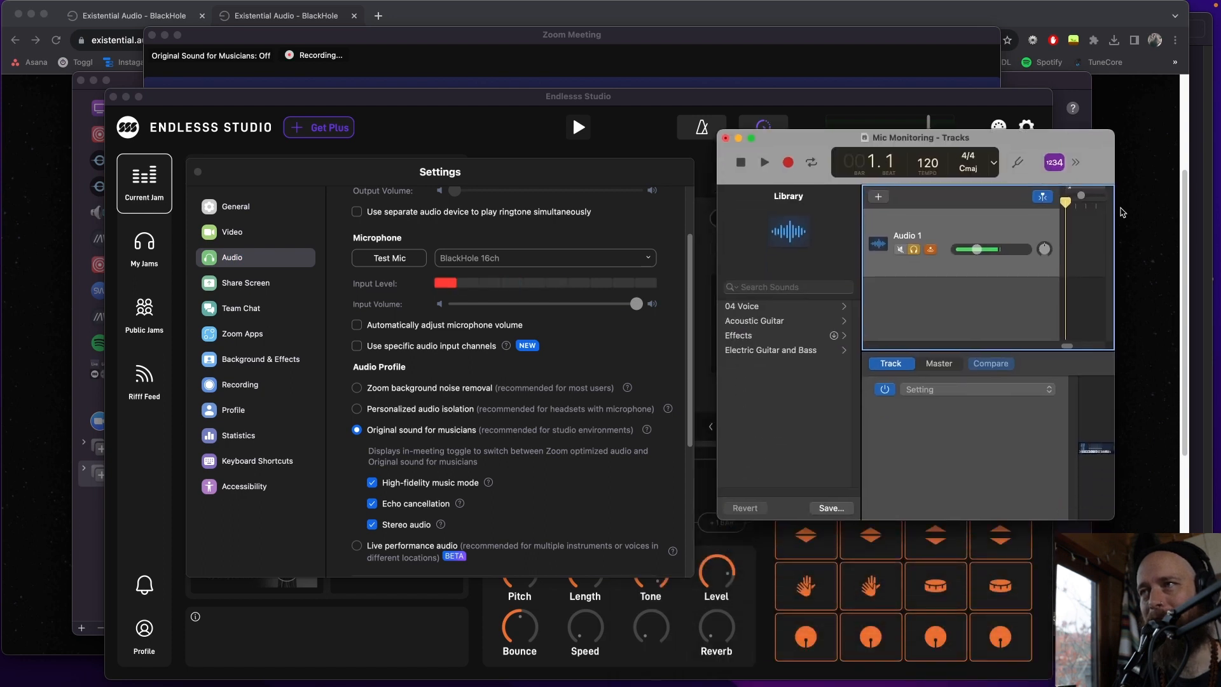
drag(899, 142, 884, 156)
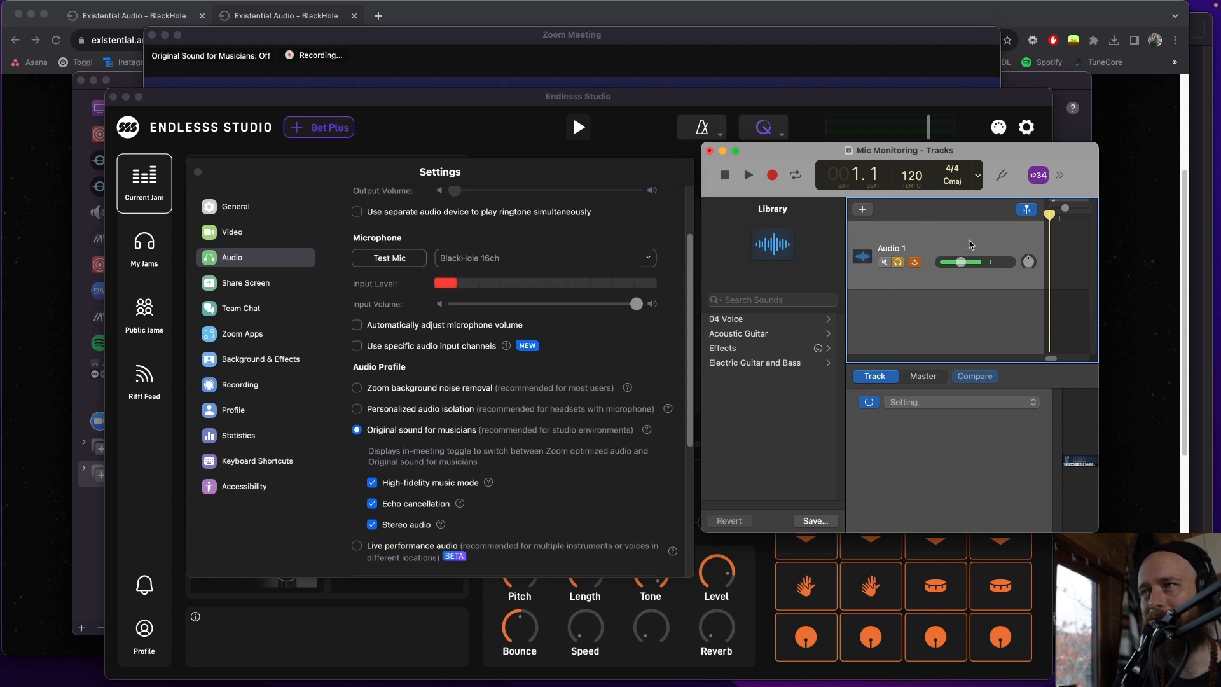
drag(977, 152, 925, 154)
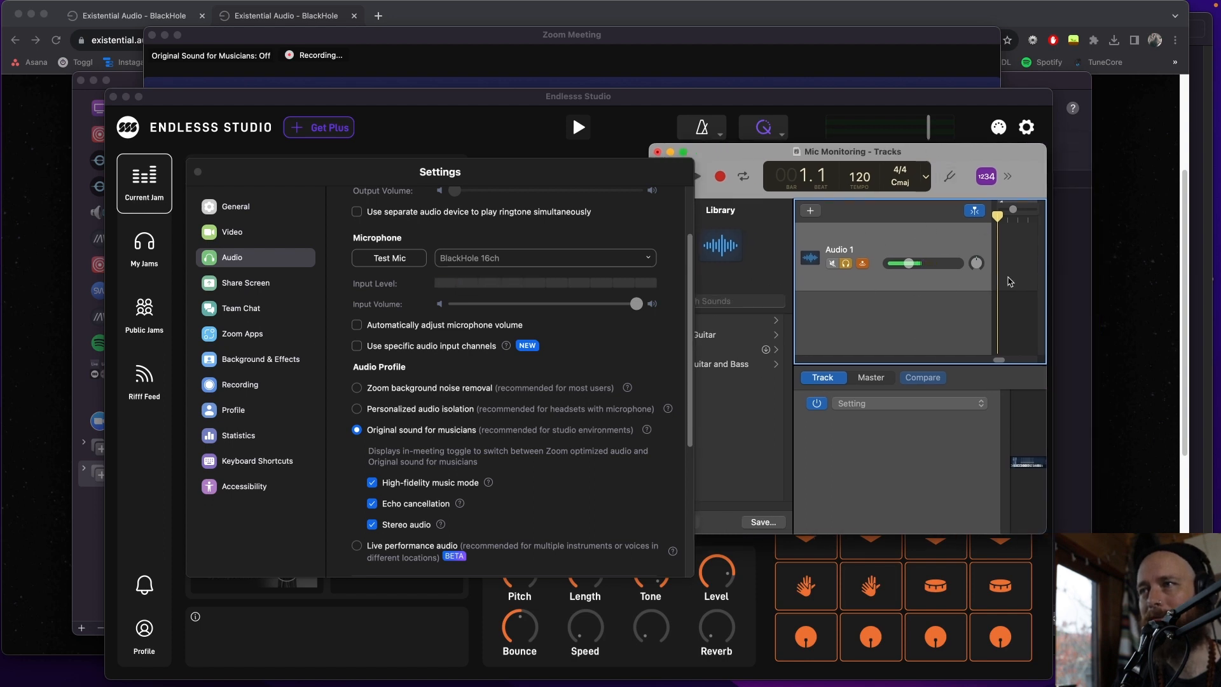
drag(878, 155, 837, 73)
drag(1006, 447, 1189, 598)
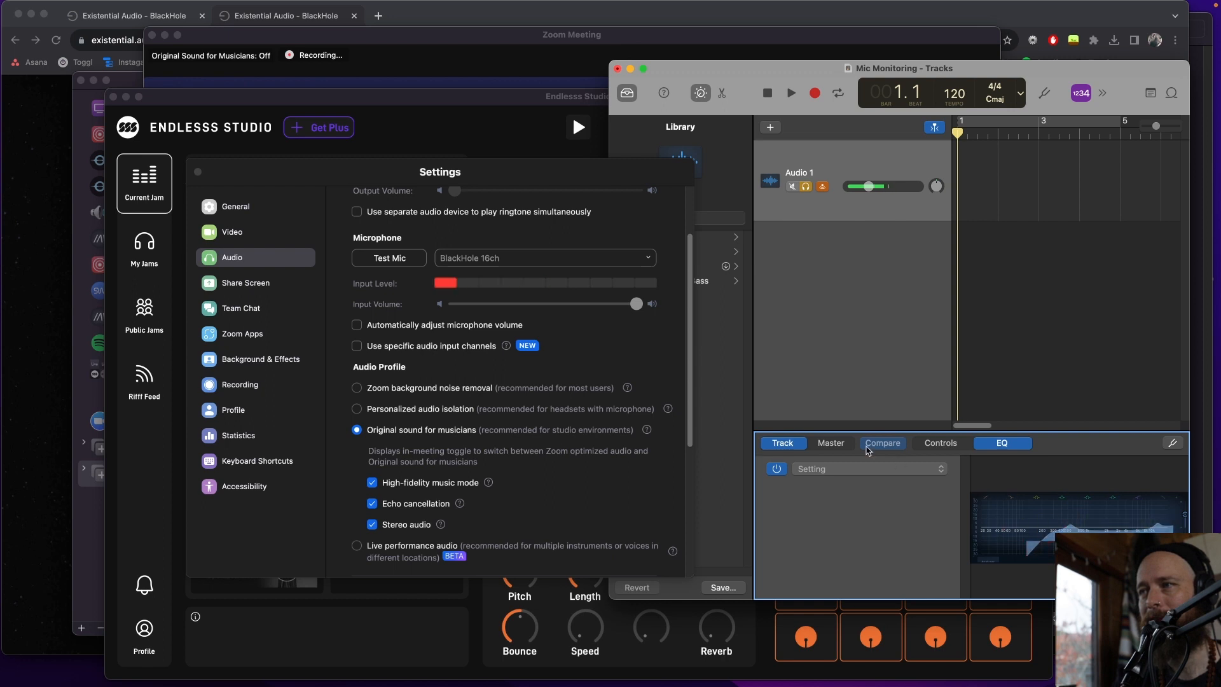
click(939, 445)
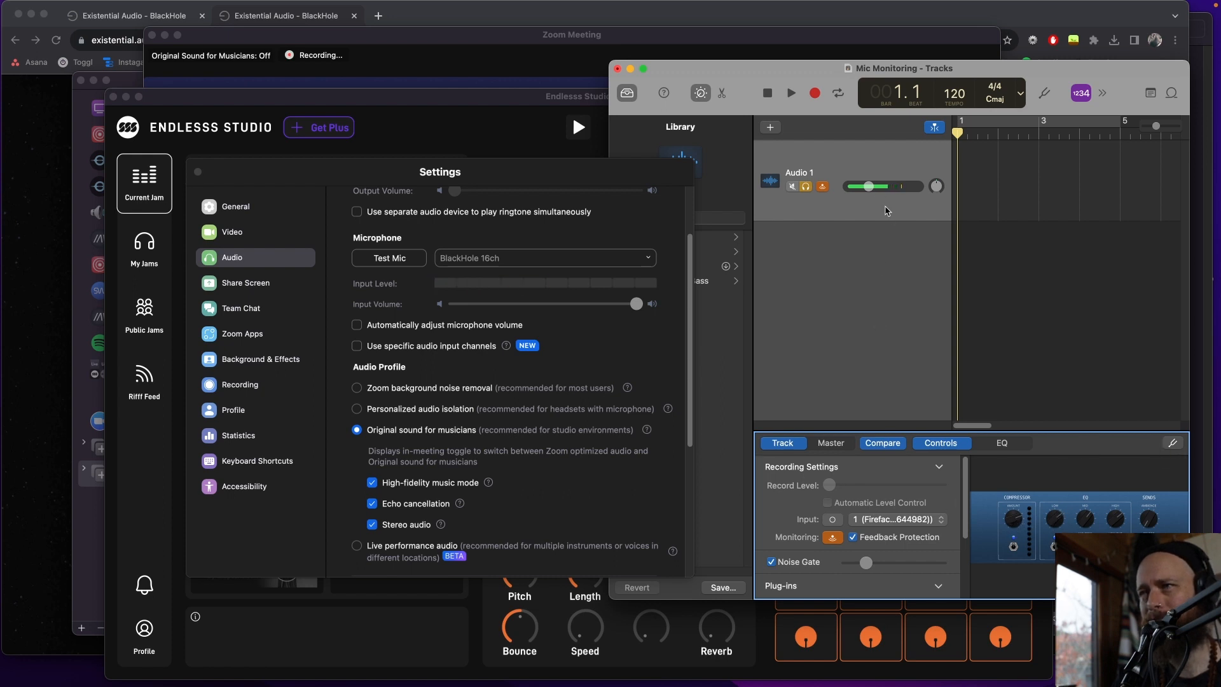
Try the Audio 1 track's volume and pan controls while monitoring, and reset the pan to centre.
click(868, 187)
drag(867, 187, 941, 204)
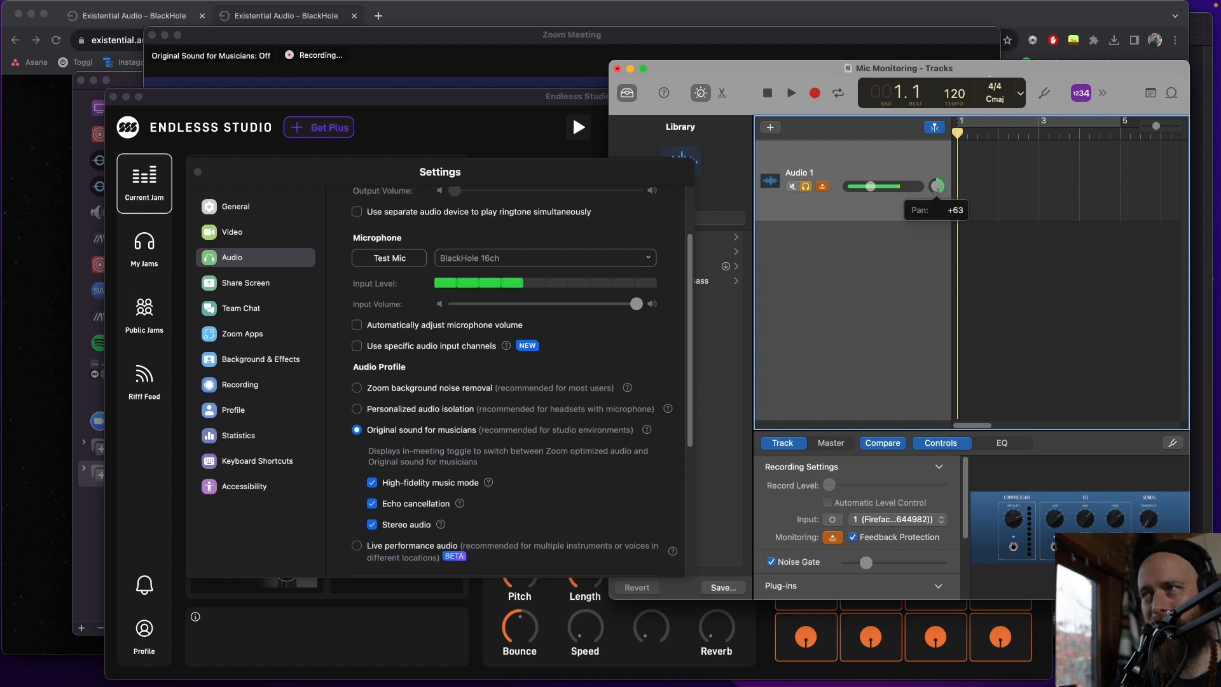
drag(942, 186, 872, 188)
double_click(937, 188)
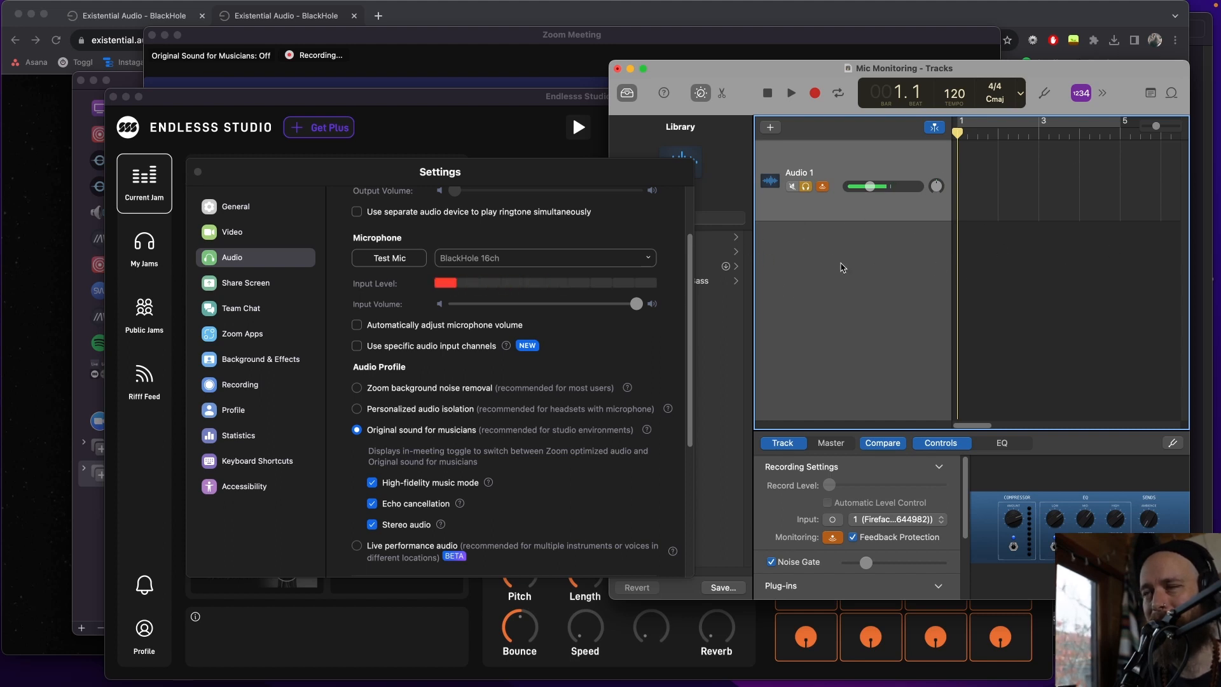
Shrink the Mic Monitoring window and arrange it side by side with Zoom's audio settings, keeping Zoom's input level in view.
drag(998, 69, 988, 98)
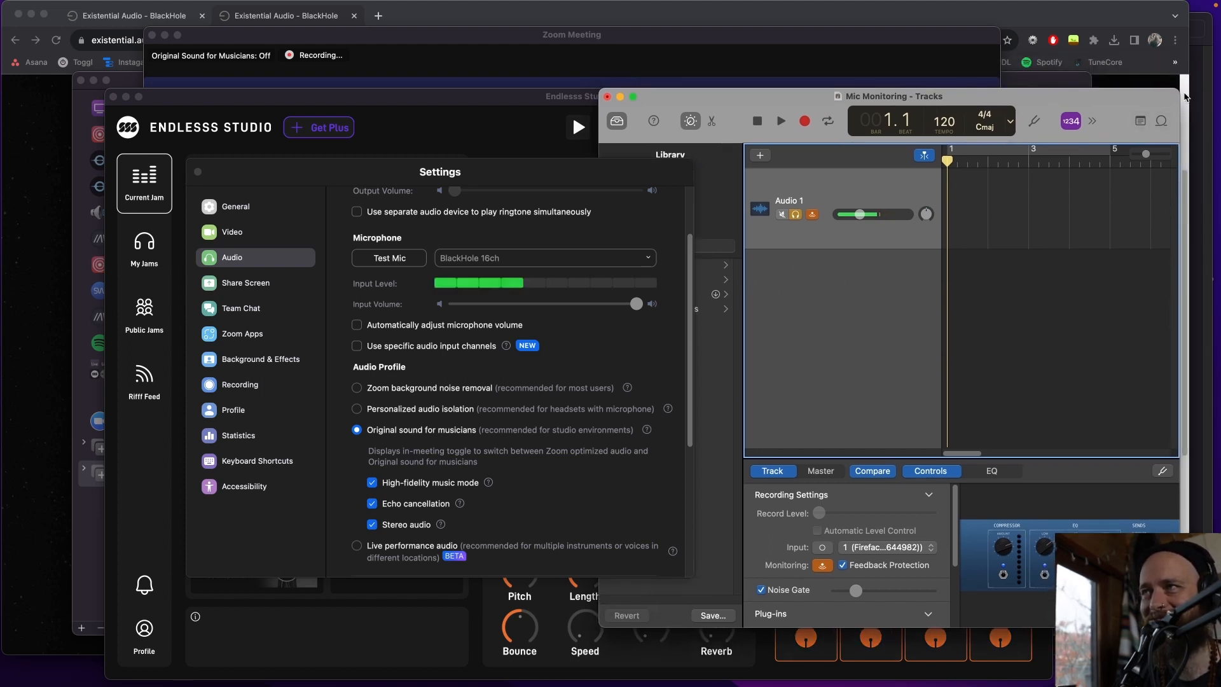
drag(1178, 90, 1085, 144)
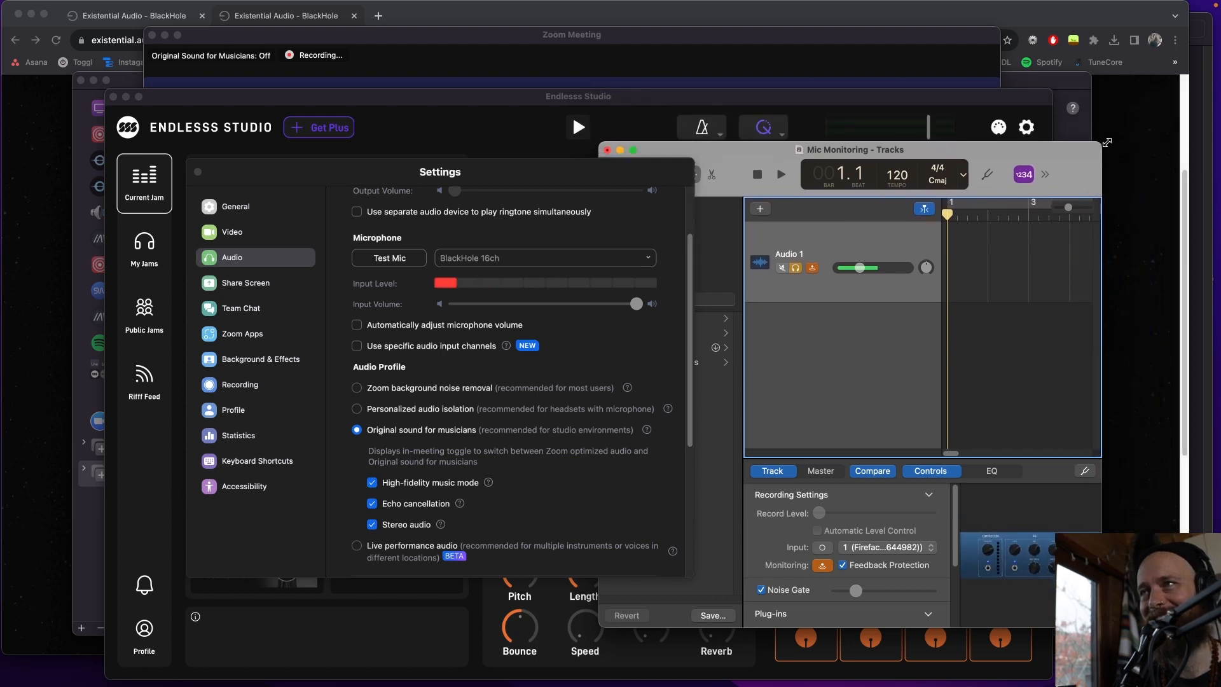
drag(914, 148, 967, 131)
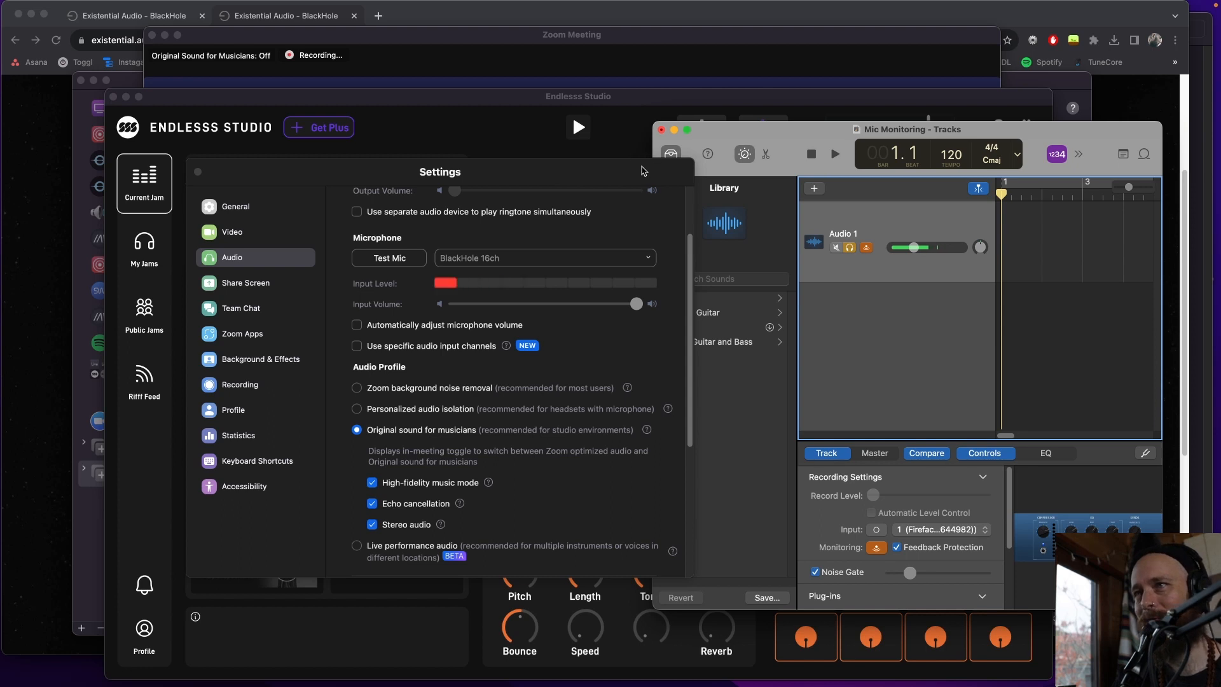
drag(645, 168, 615, 140)
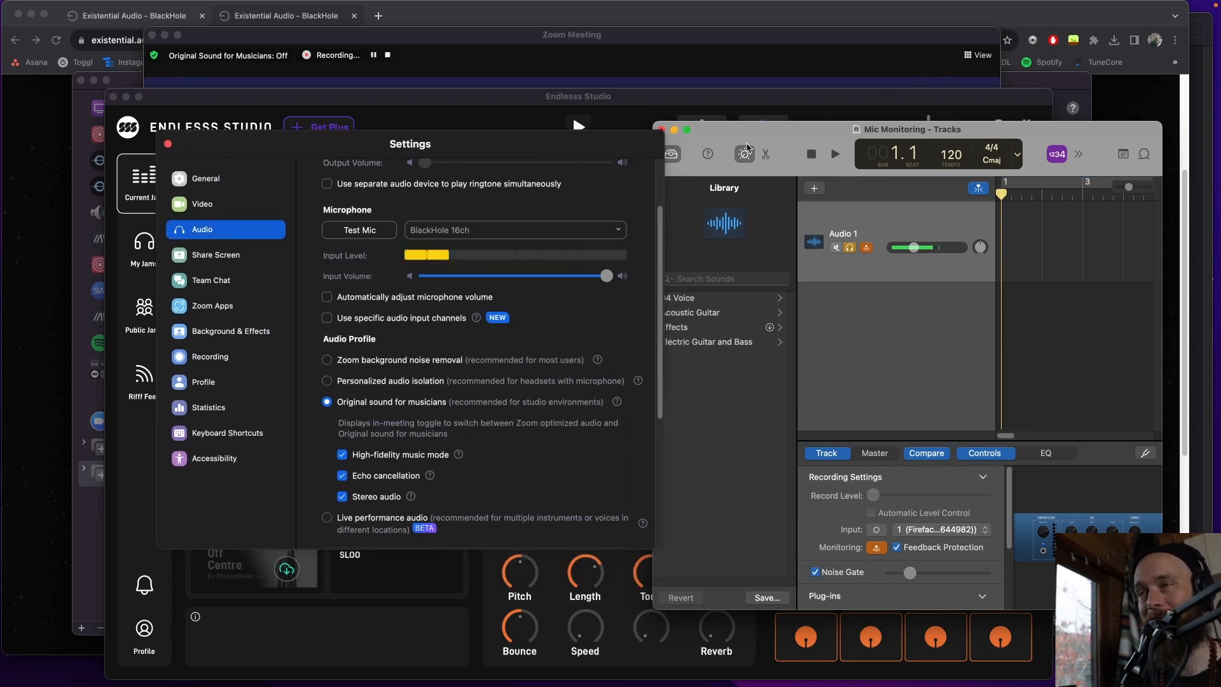
drag(884, 133, 887, 110)
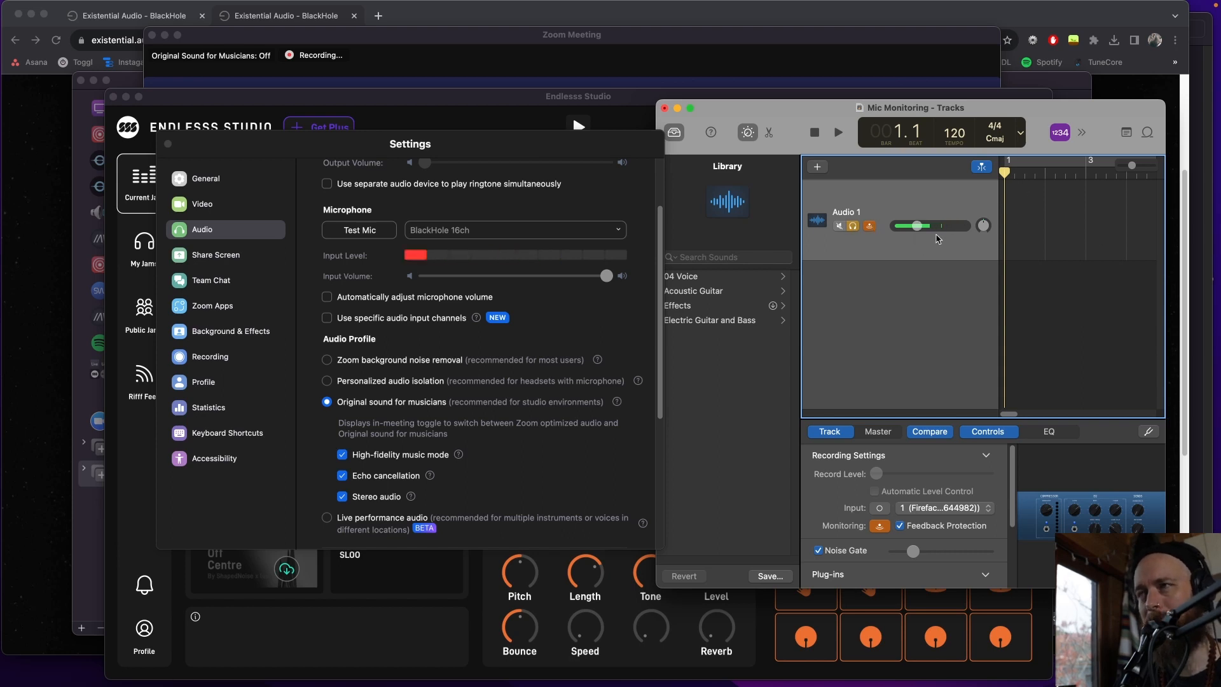
Open GarageBand's Audio/MIDI settings and place them beside Zoom's microphone settings, over the Mic Monitoring window.
key(super+comma)
drag(834, 109, 825, 107)
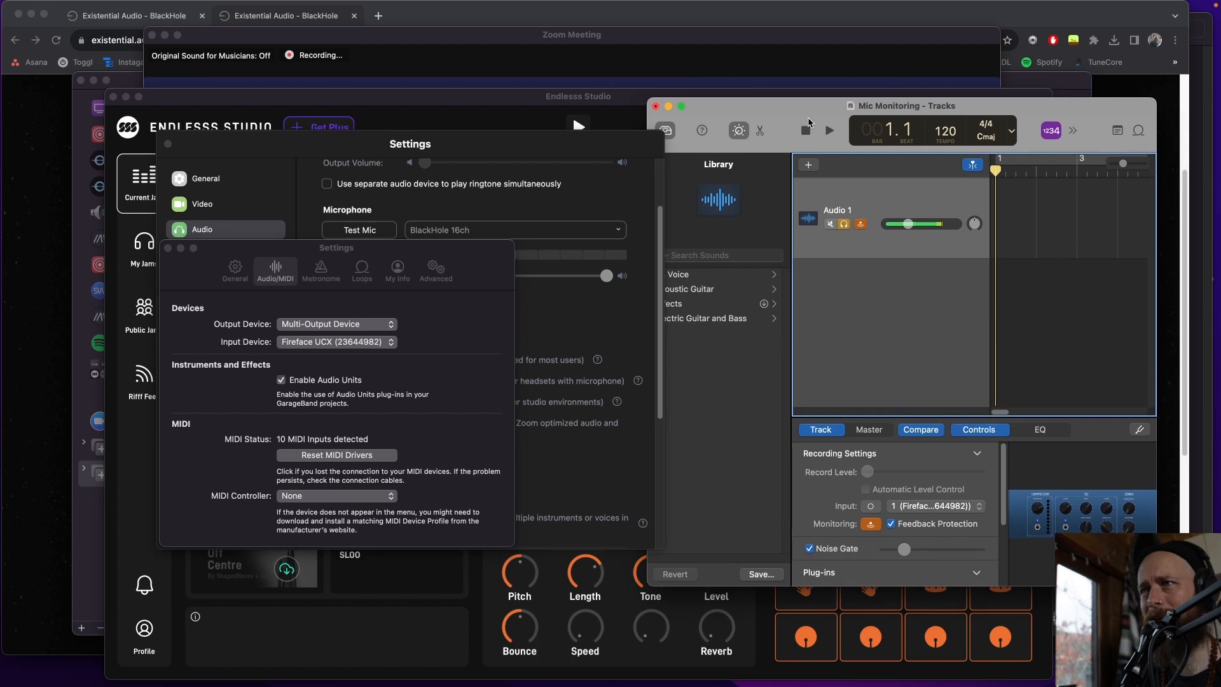
drag(925, 108, 961, 101)
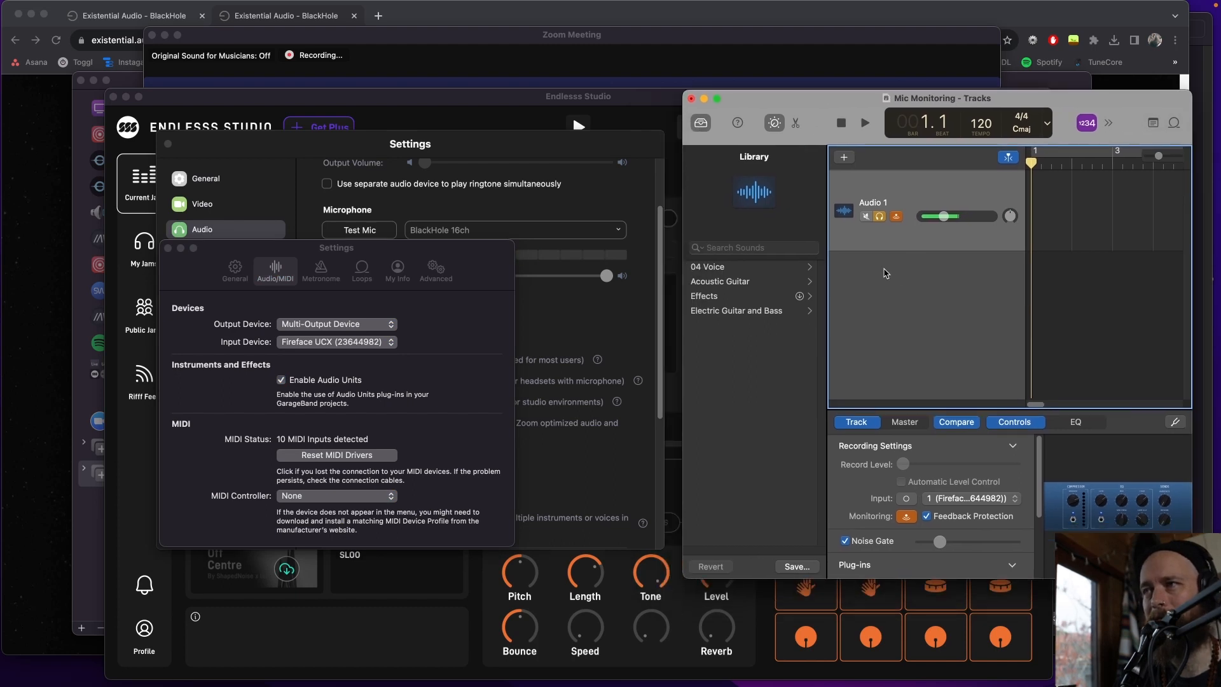
drag(790, 109, 712, 83)
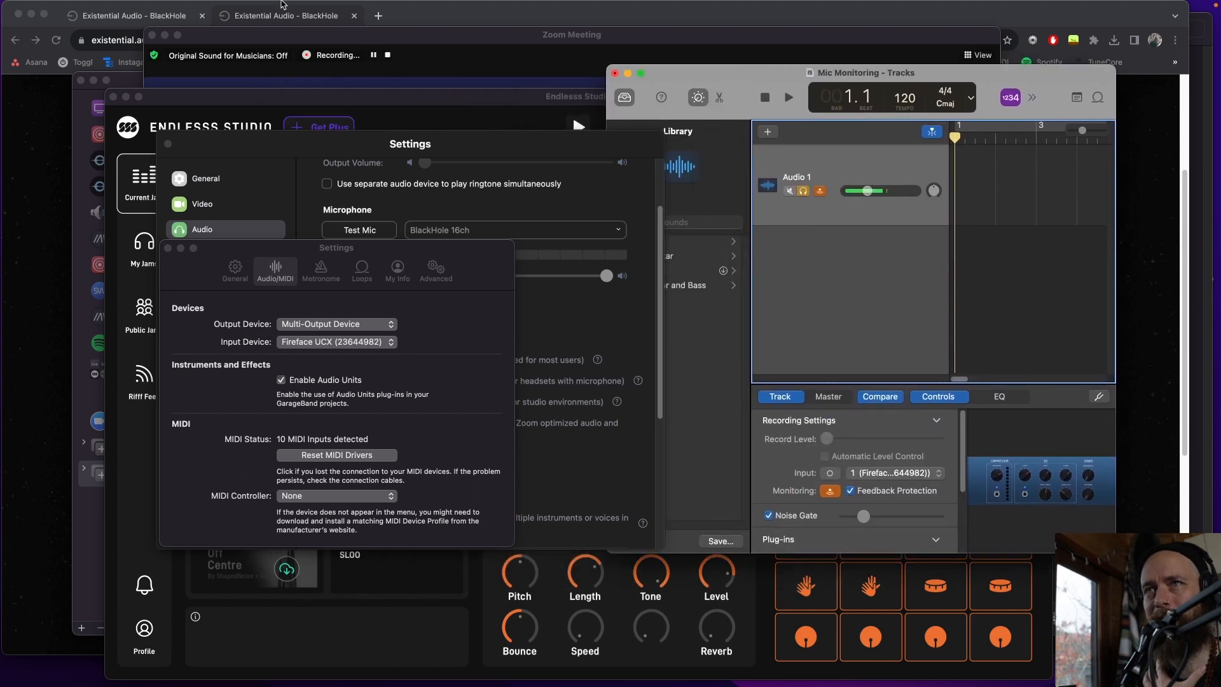
click(105, 7)
mouse_move(58, 6)
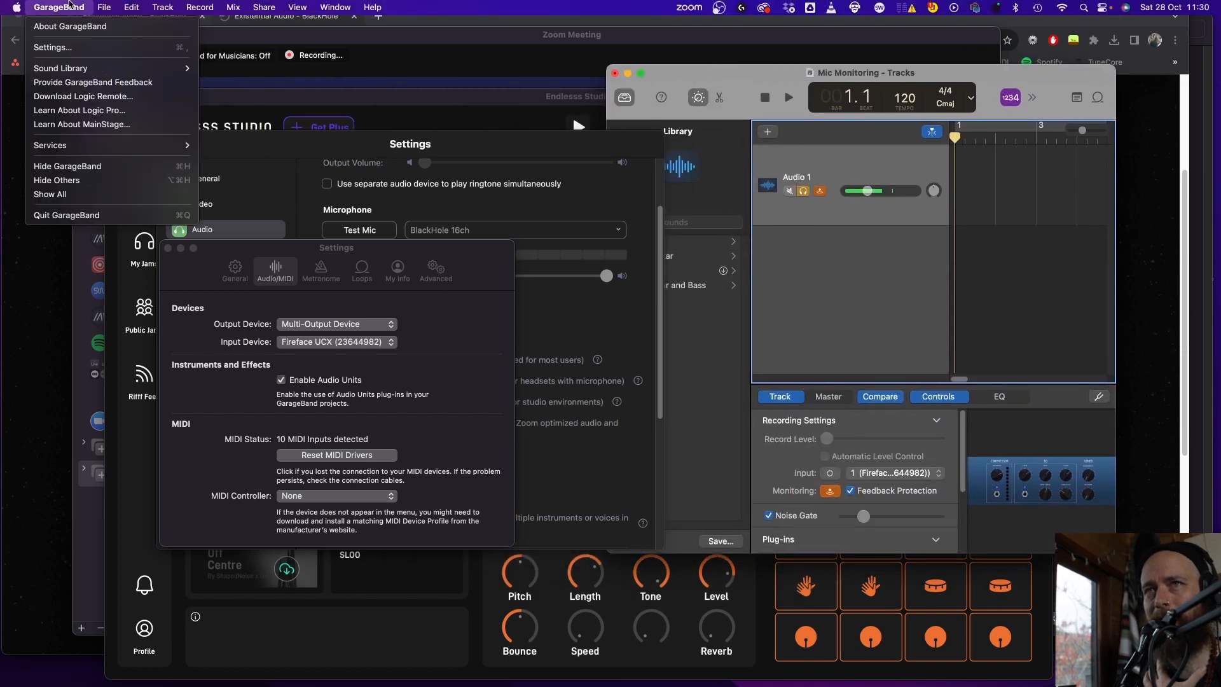
click(55, 48)
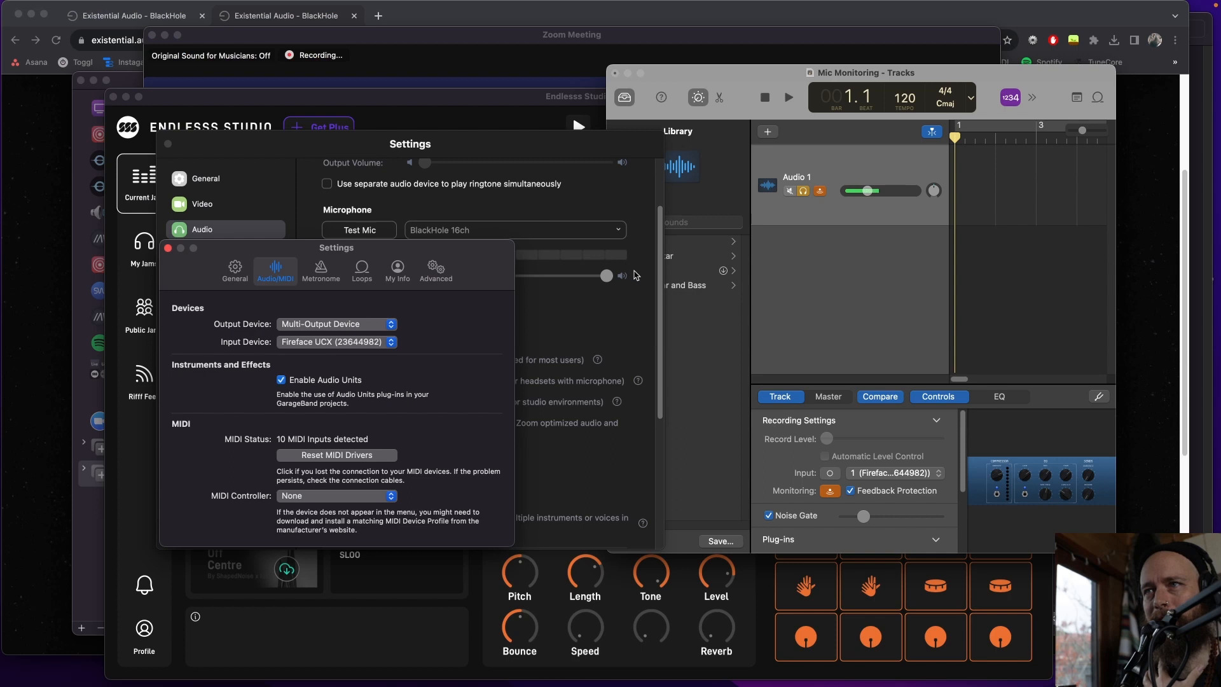
drag(356, 247, 669, 145)
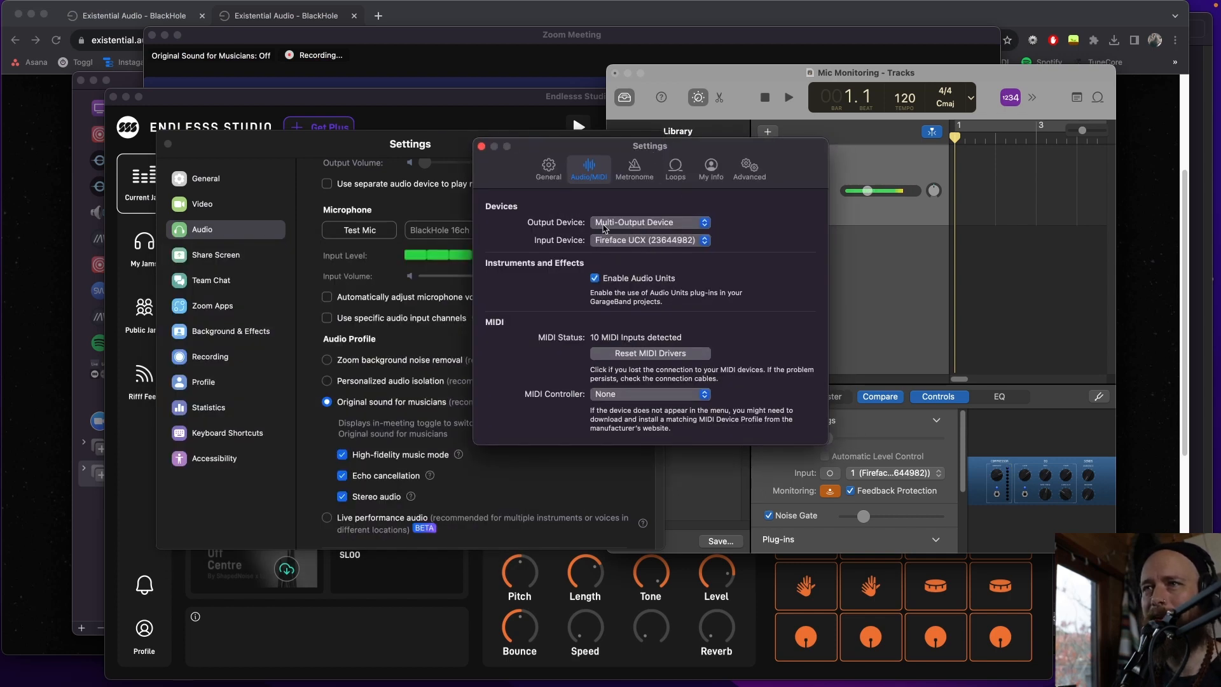
Check GarageBand's output device choices, keeping Multi-Output Device, and bring Zoom's settings forward to check the microphone input level.
click(700, 224)
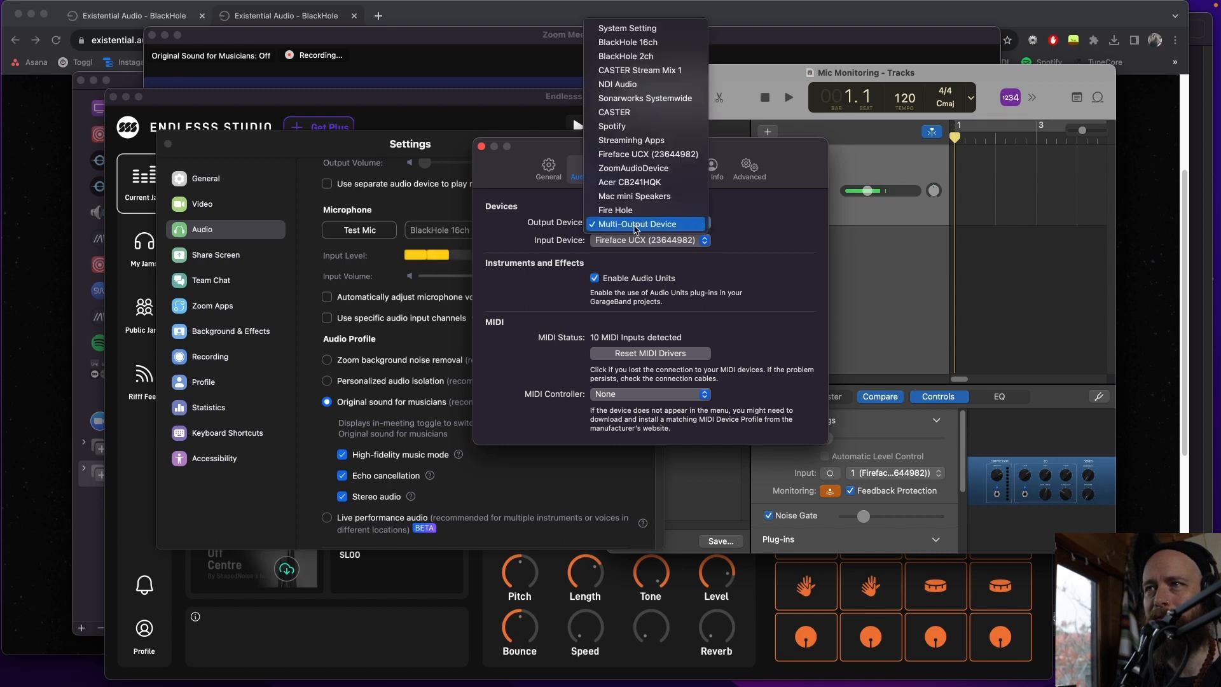
click(747, 233)
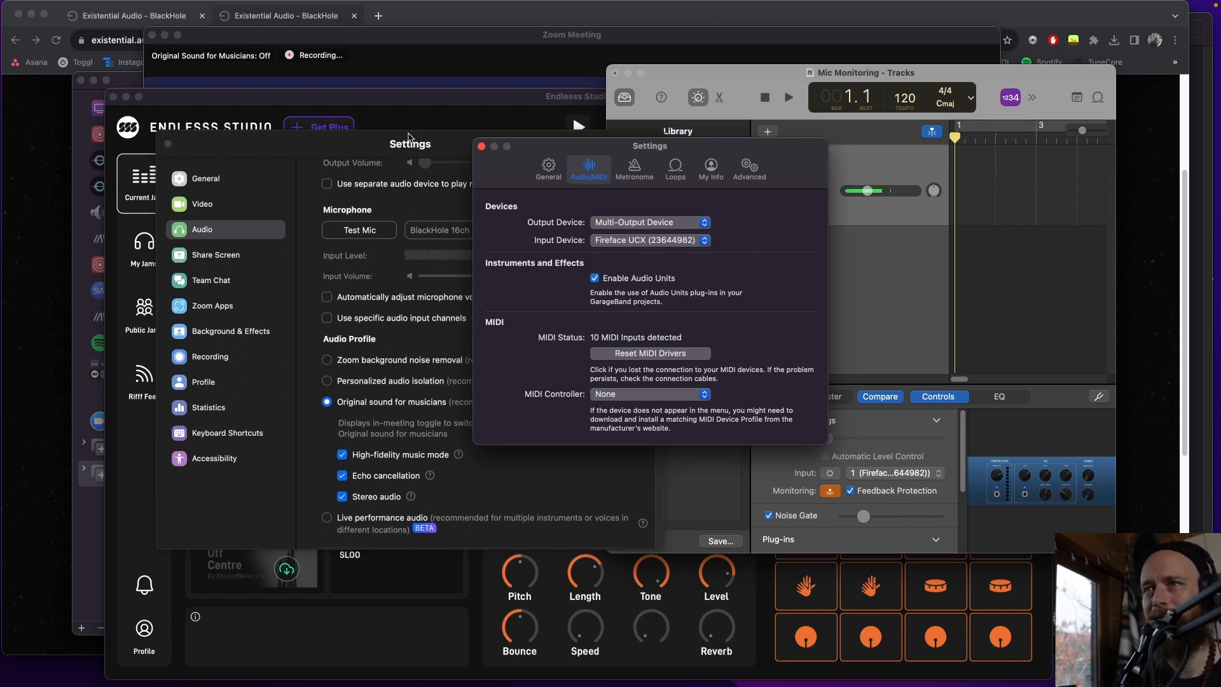
click(429, 143)
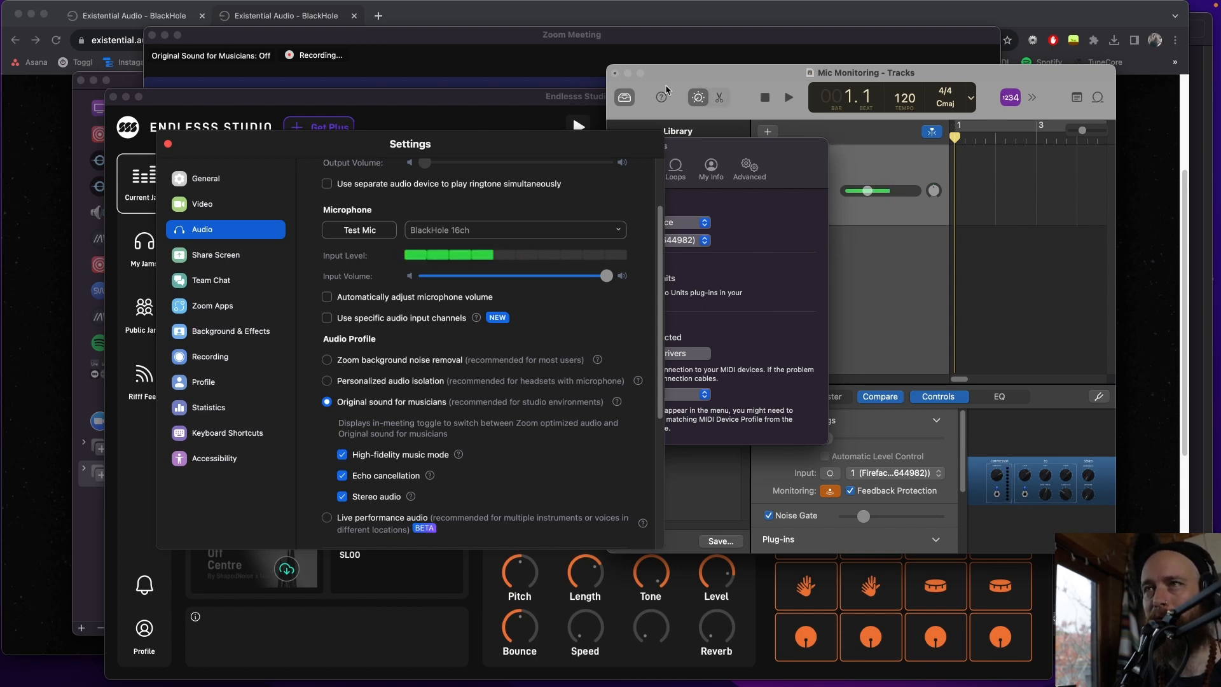
Close Zoom's settings and open Endlesss Studio's audio settings to compare its output and input devices with GarageBand's.
click(531, 104)
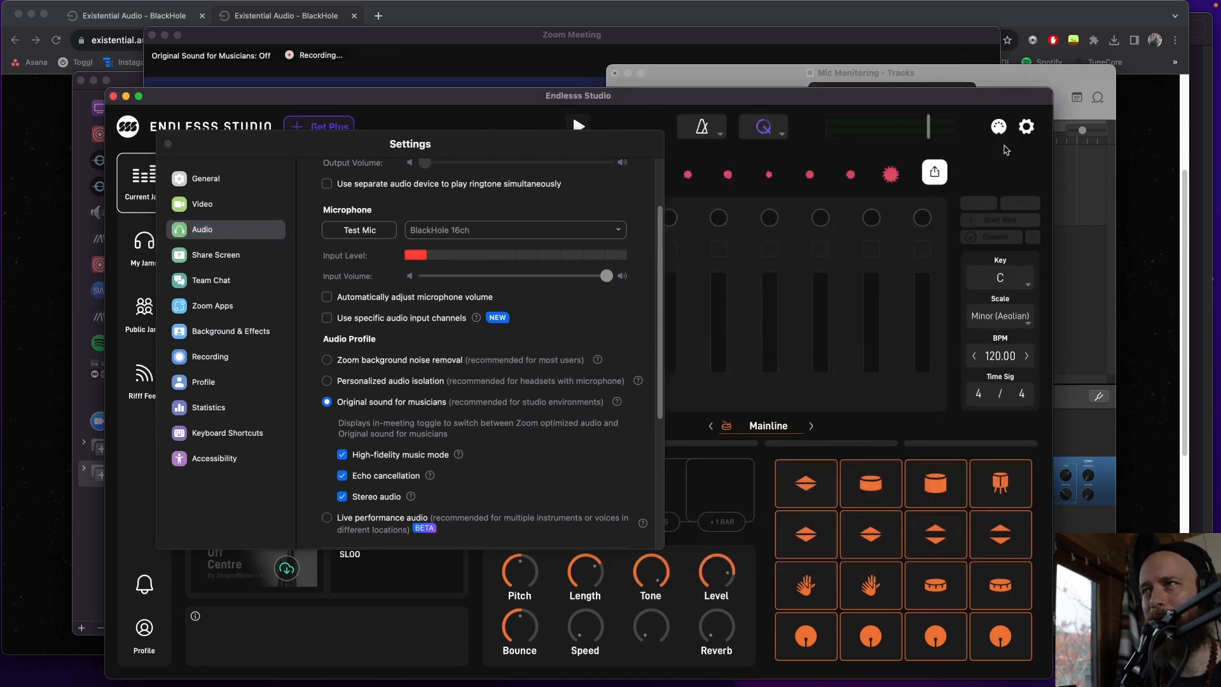
click(168, 143)
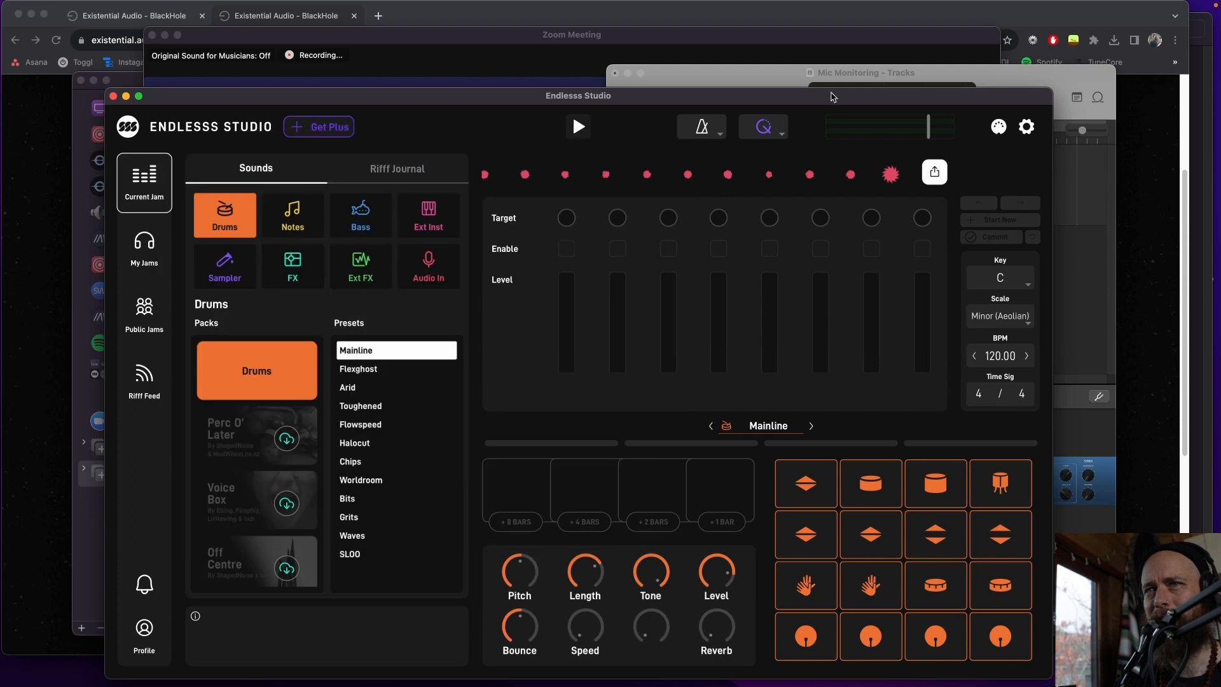
click(1028, 127)
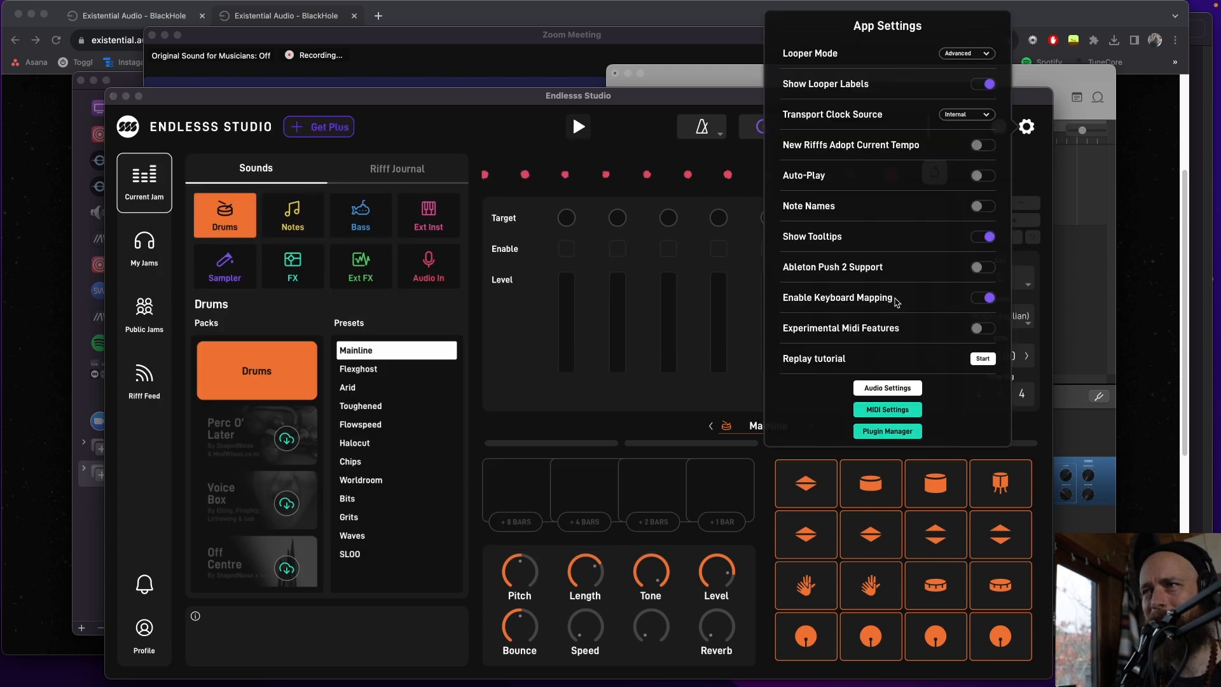
click(893, 395)
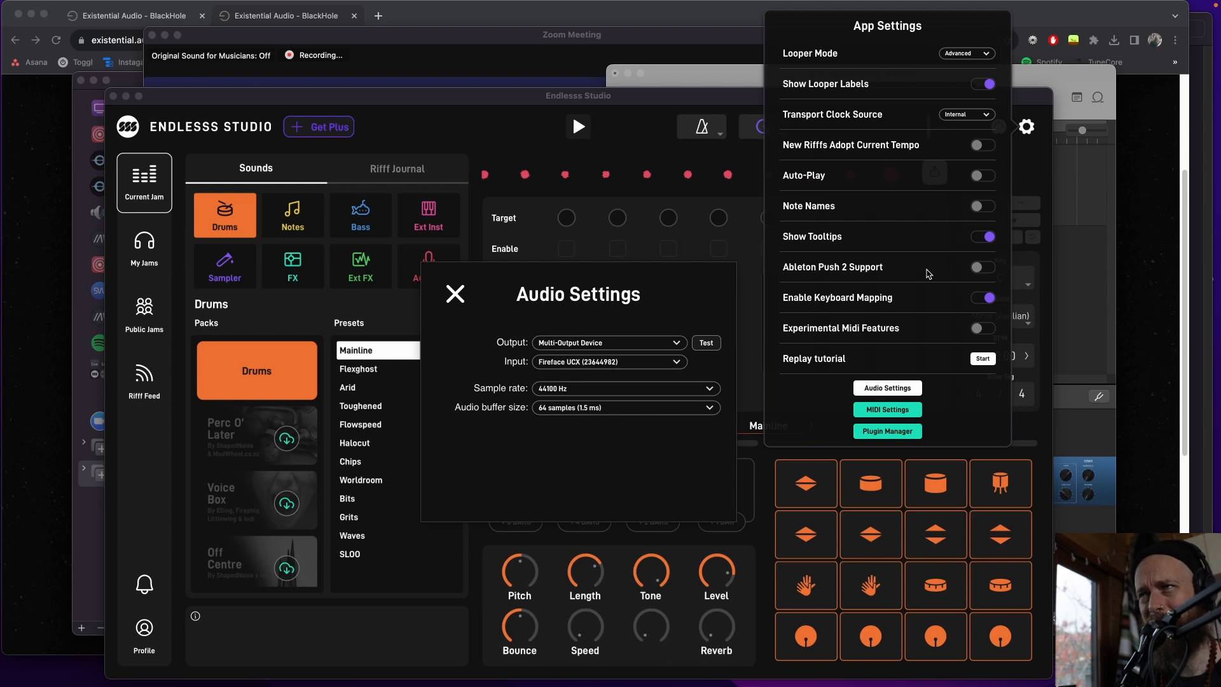
click(1081, 75)
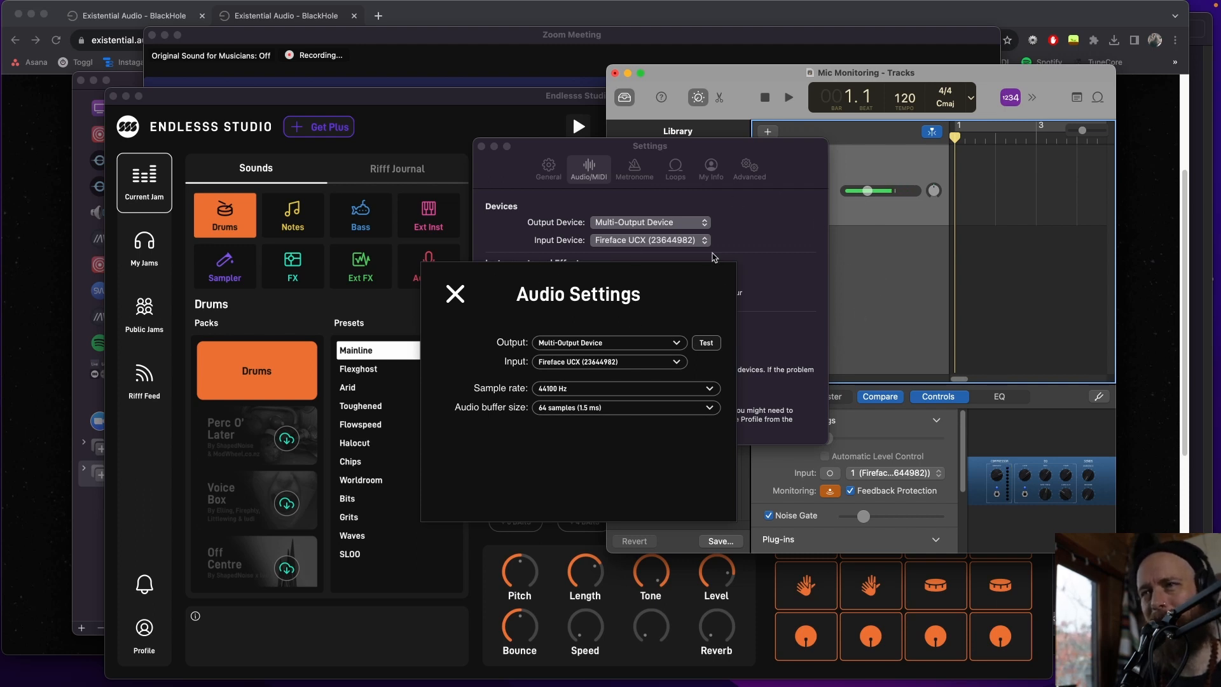
Close Endlesss Studio's audio settings, reposition its window and switch to OBS.
click(455, 295)
drag(630, 102, 597, 51)
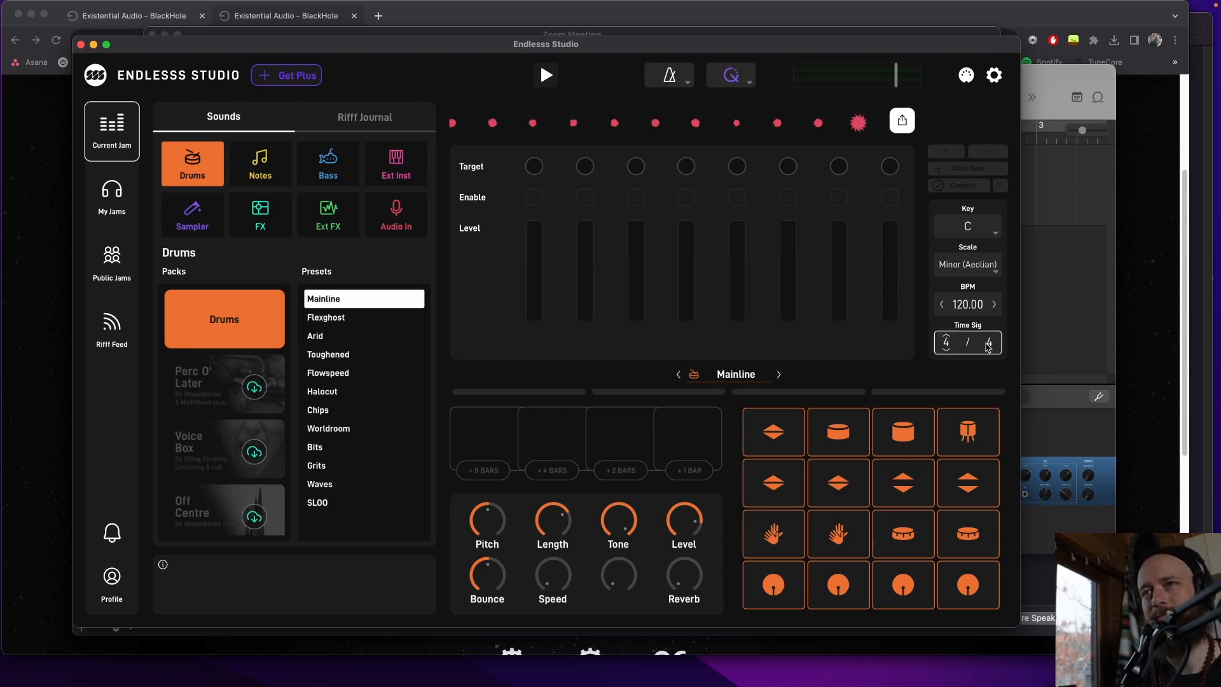
key(super+Tab)
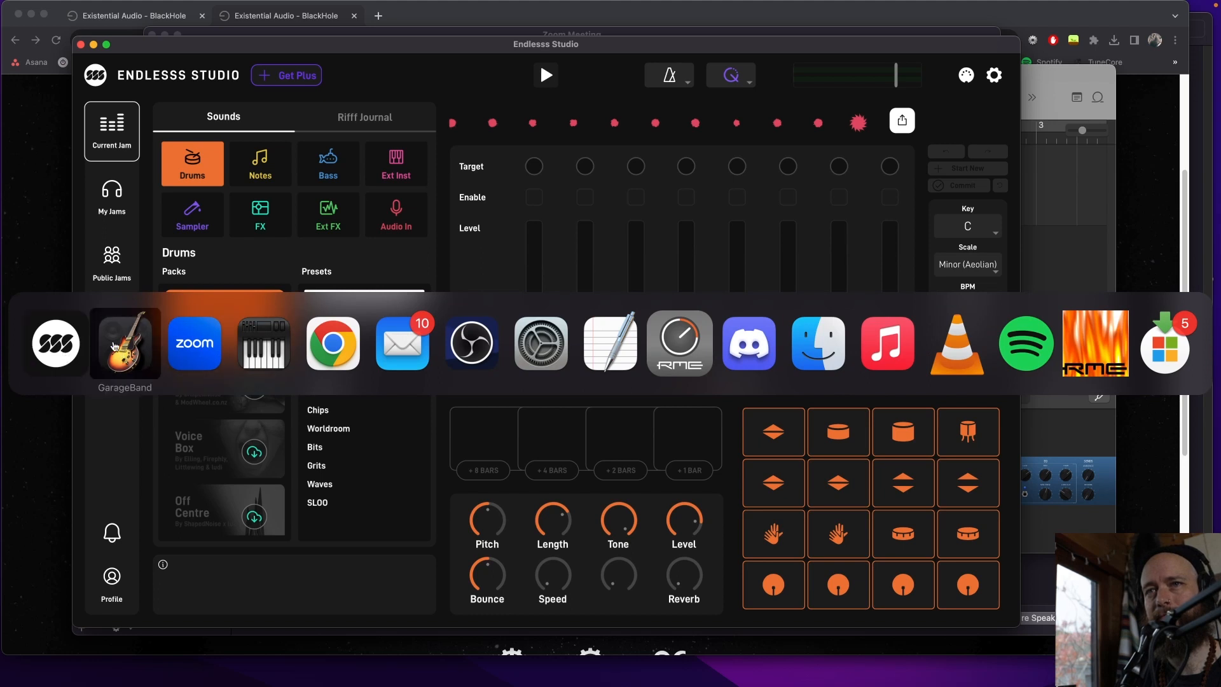
click(471, 356)
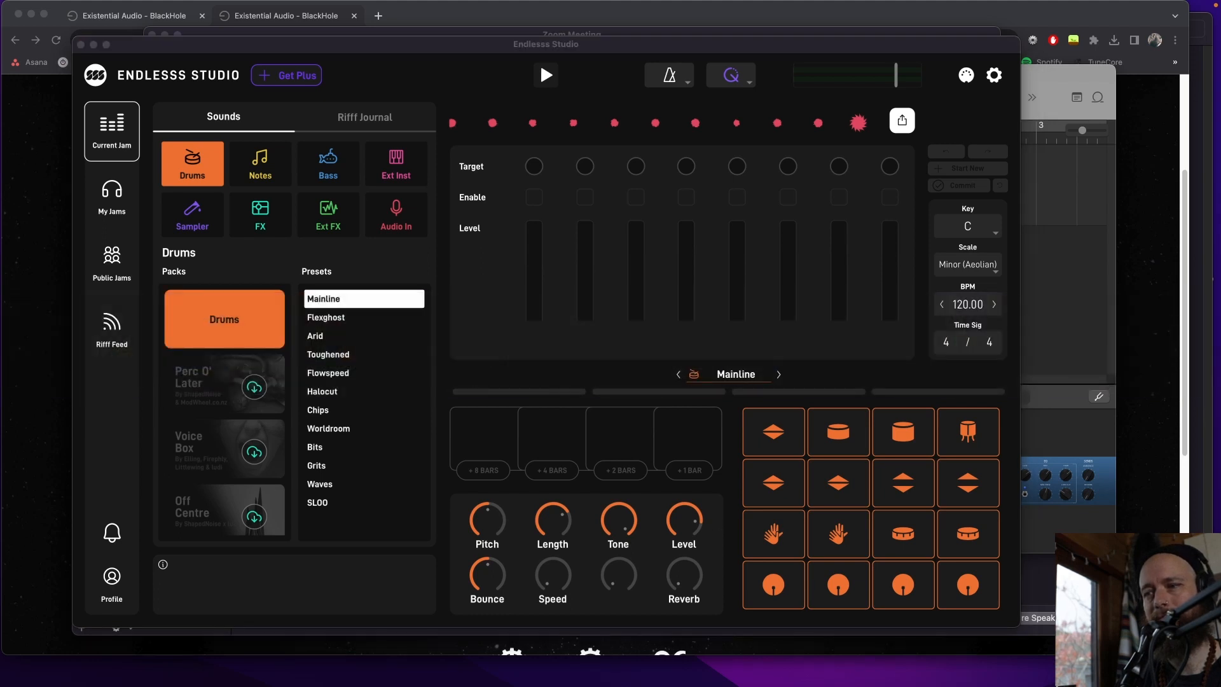